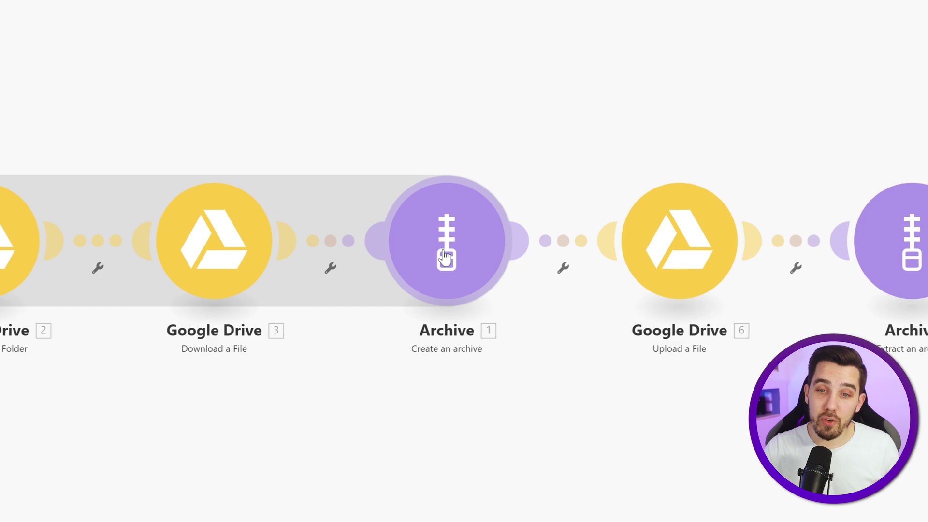
Check the archive module's format options and keep ZIP
left_click(445, 258)
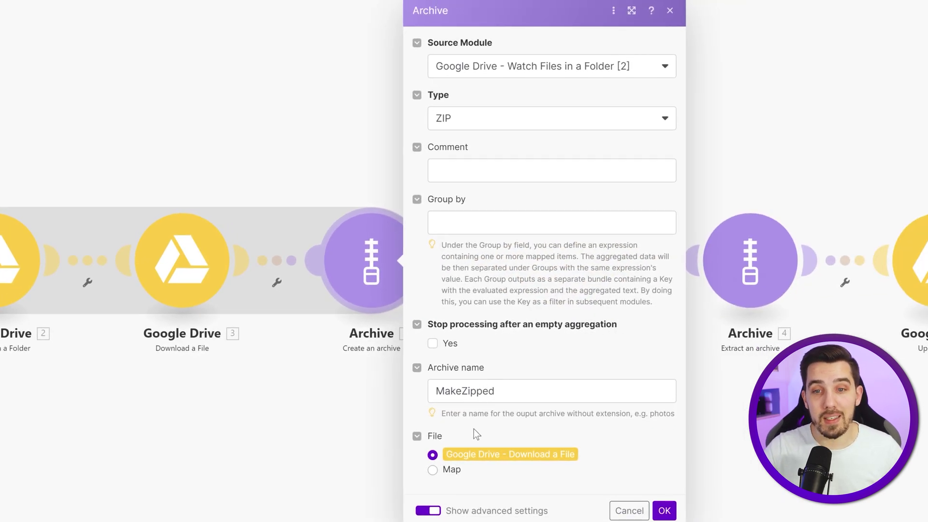
left_click(499, 129)
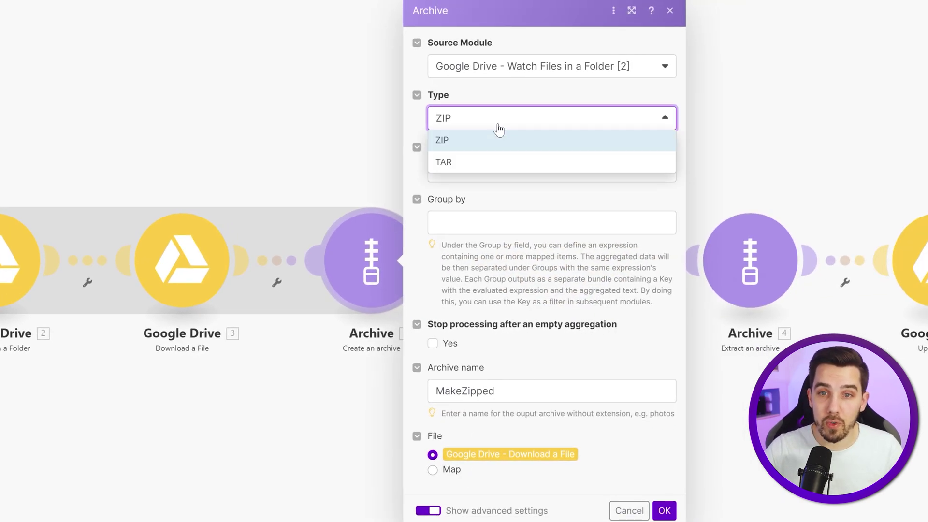
left_click(795, 93)
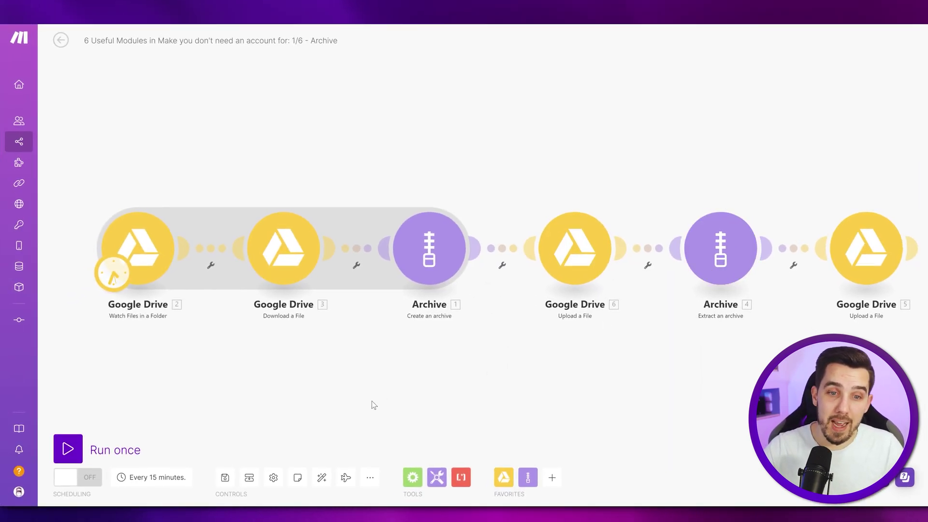
Pan the scenario canvas left to review the six-module Drive and Archive chain
left_click_drag(377, 397, 366, 399)
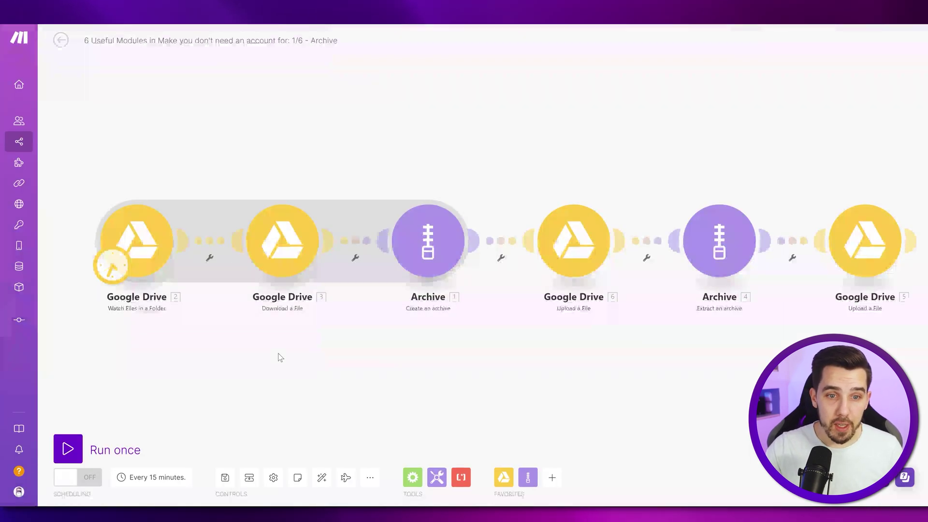
left_click_drag(280, 356, 267, 354)
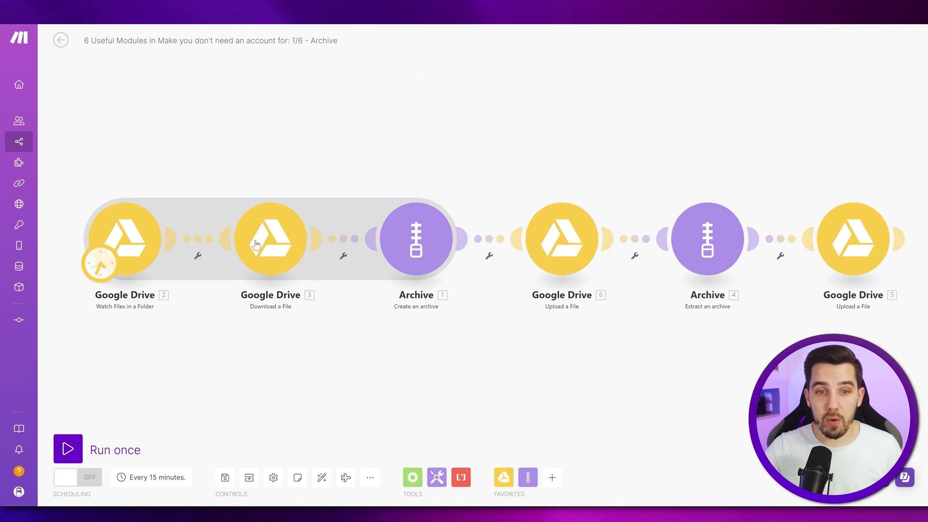
left_click_drag(385, 249, 347, 241)
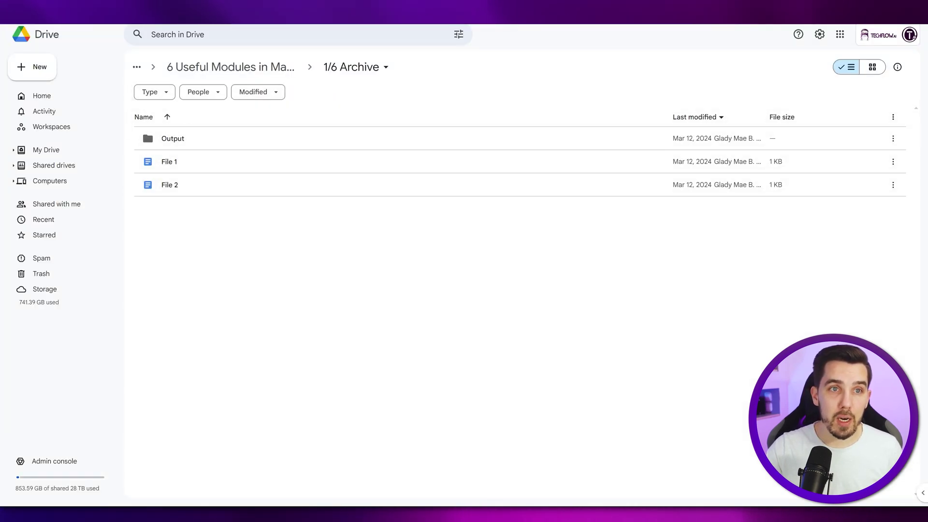
left_click_drag(566, 389, 555, 390)
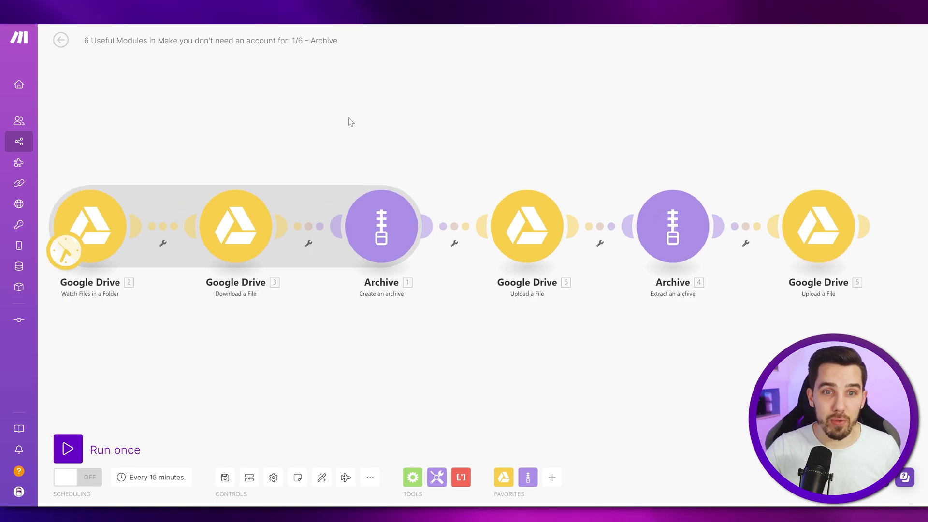
Run the archive scenario once and inspect the extracted File 1.docx and File 2.docx
left_click(69, 451)
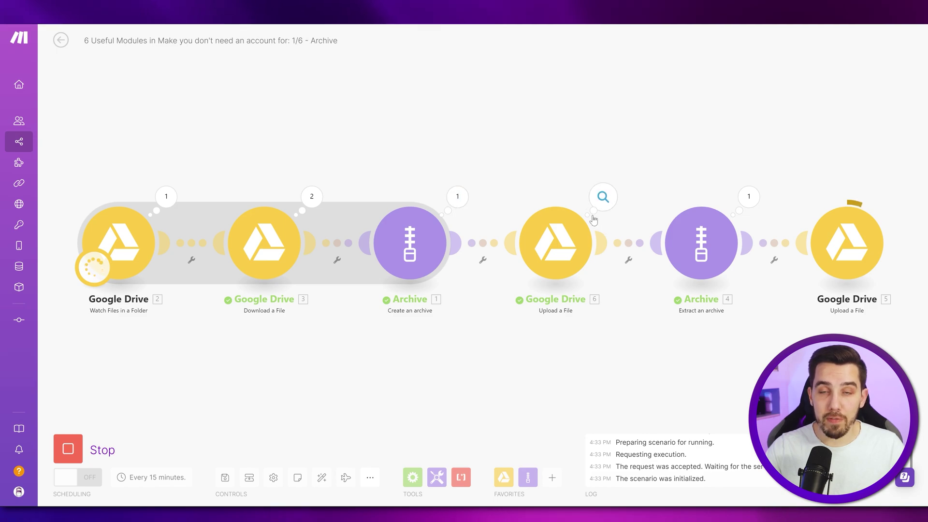
scroll(692, 369, "right", 2)
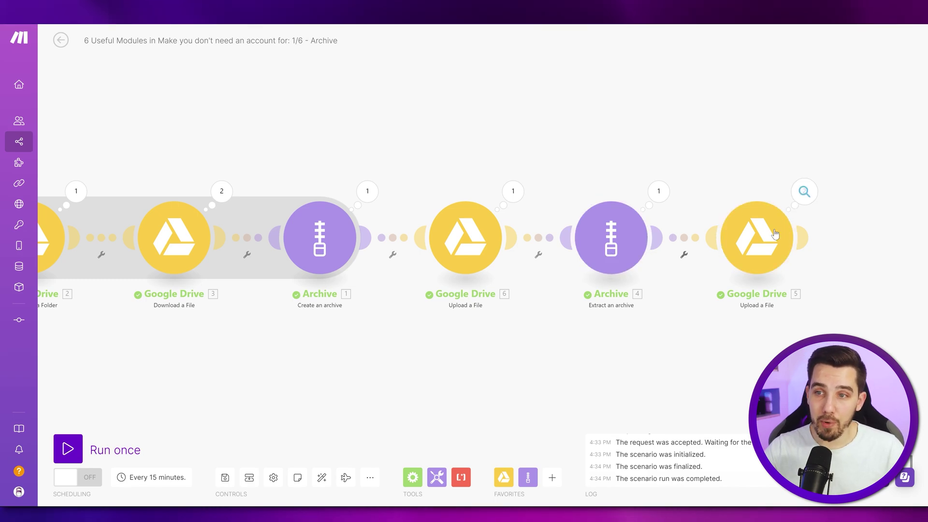
left_click(659, 192)
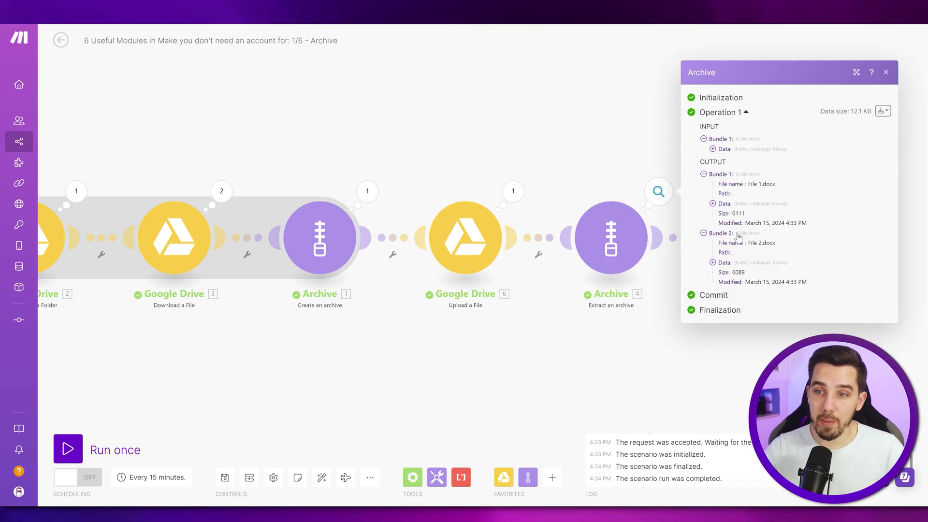
left_click(575, 123)
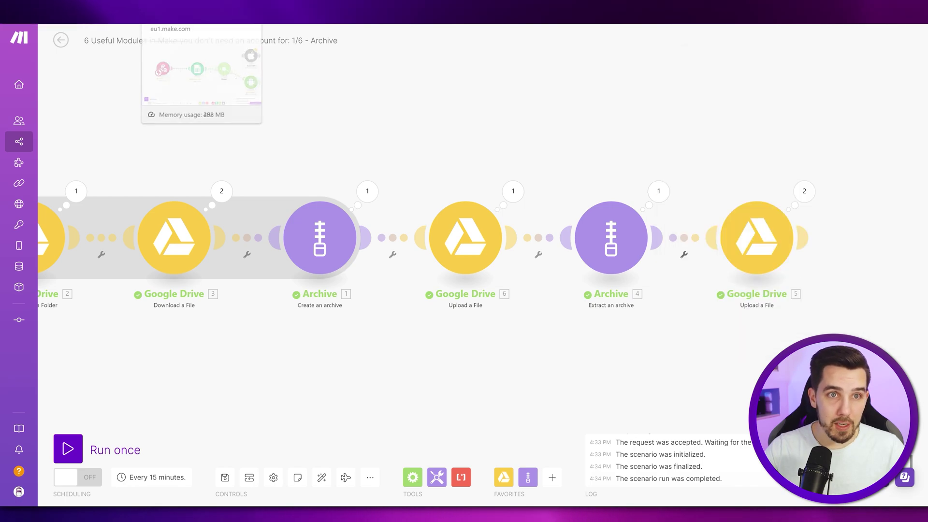
Open the Drive Output folder holding MakeZipped.zip, File 1.docx and File 2.docx
left_click(240, 164)
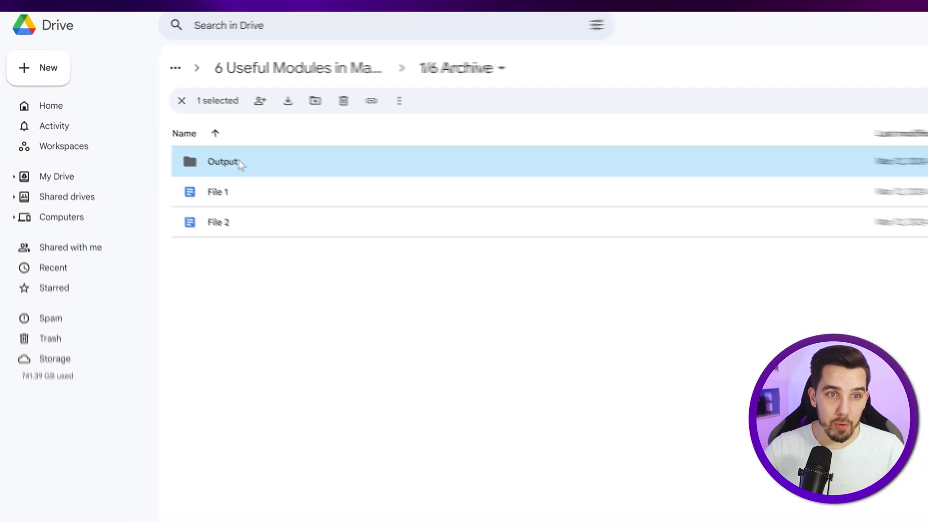
double_click(240, 164)
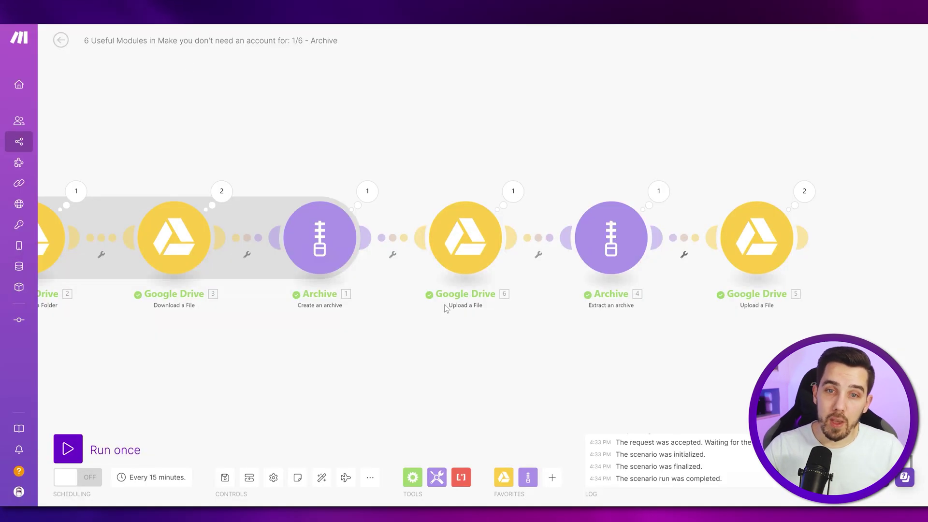
Reveal the advanced settings of the Download and Upload a File modules
left_click(293, 211)
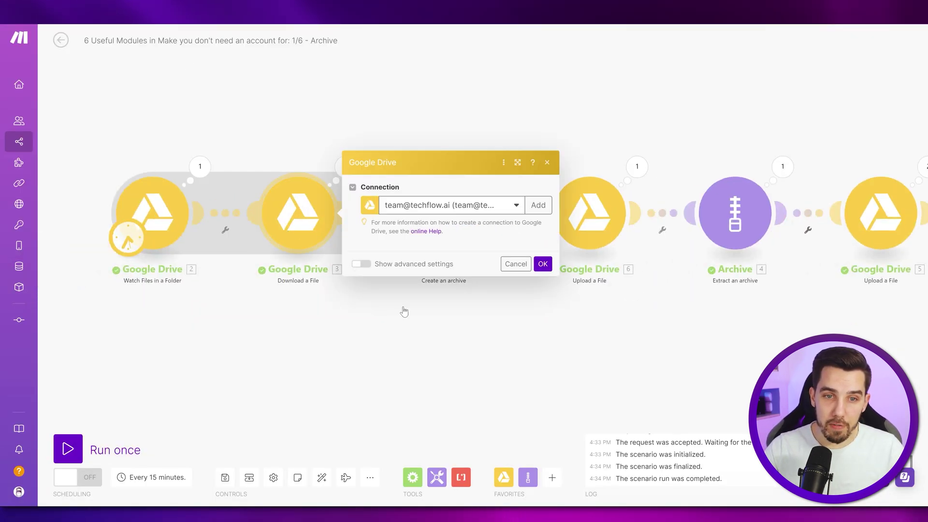
left_click(410, 300)
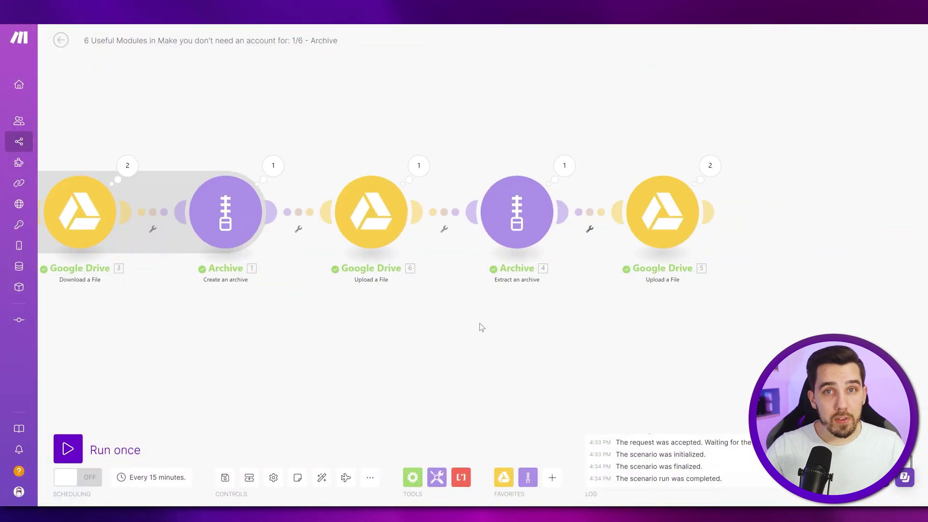
left_click(596, 226)
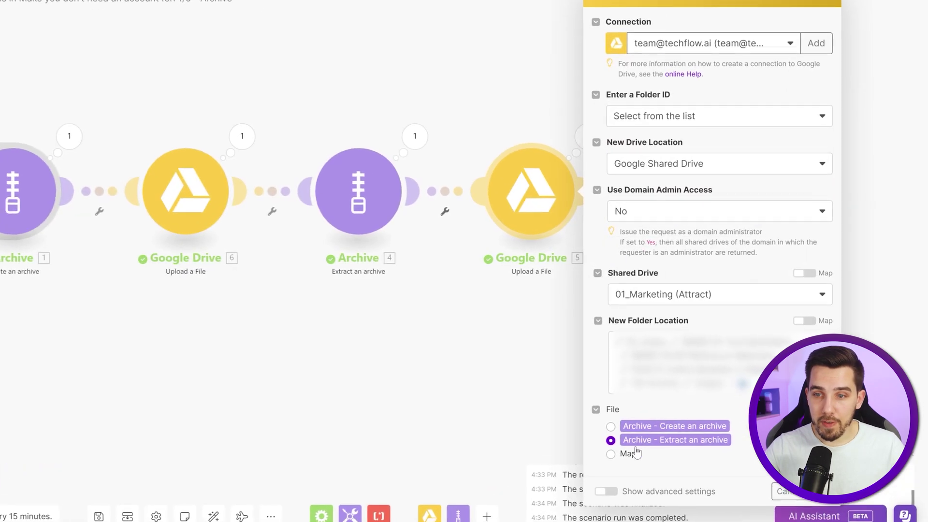
left_click(606, 494)
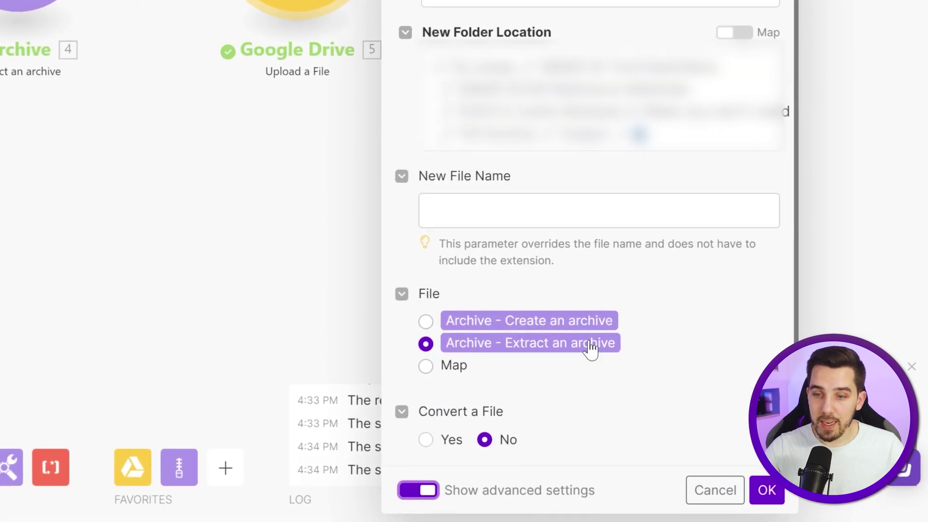
Enable upload conversion to Google Docs (application/vnd.google-apps.document)
left_click(425, 440)
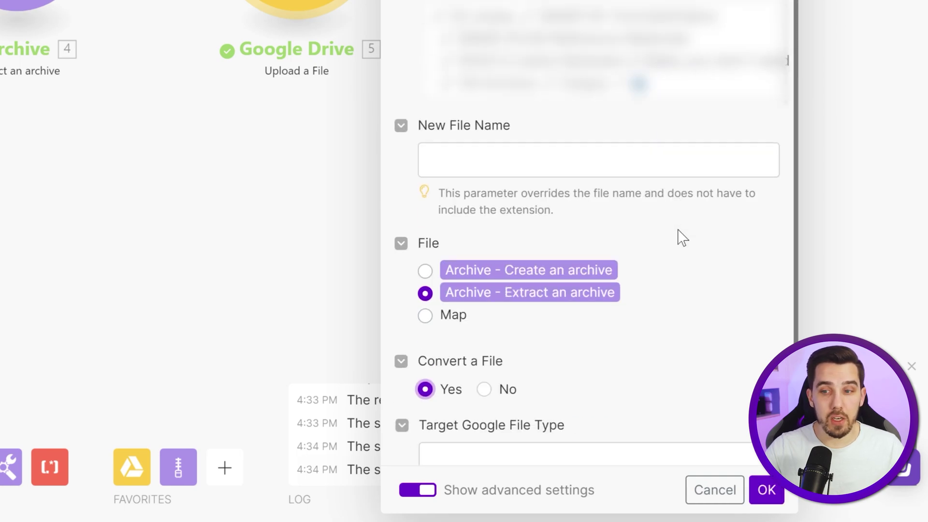
left_click(482, 444)
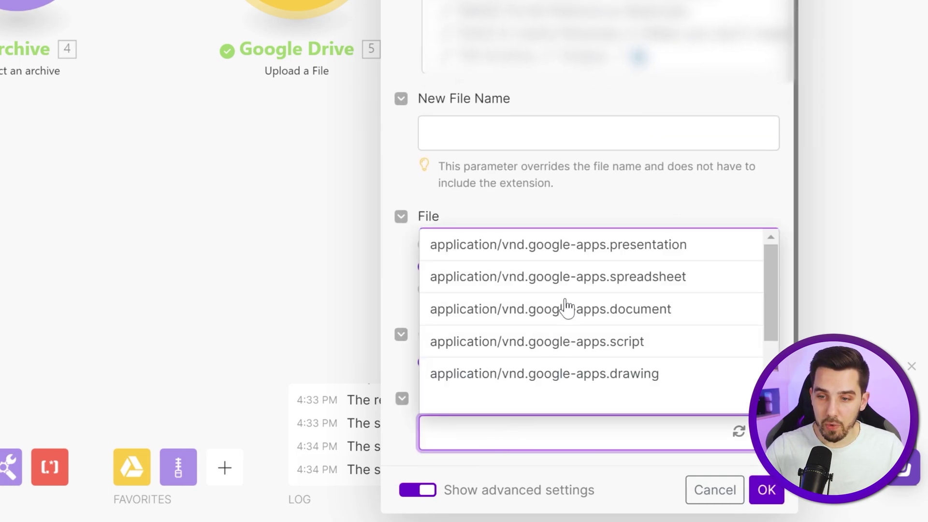
left_click(596, 308)
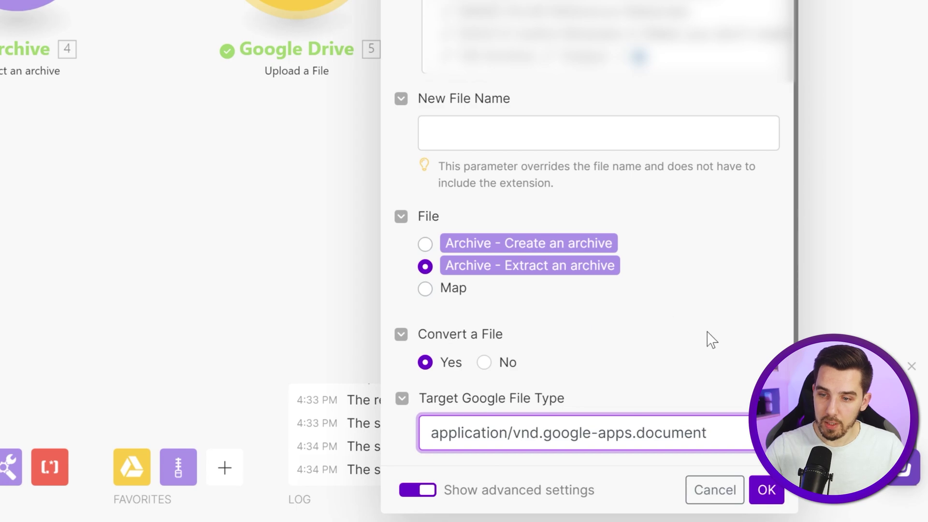
left_click(718, 348)
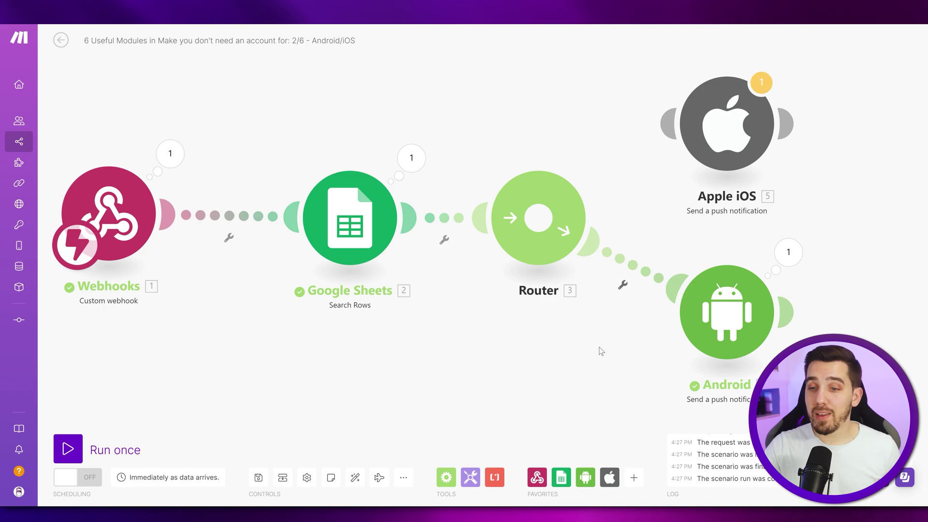
Browse the Android and Apple iOS module catalogs from the Router's routes
left_click(585, 477)
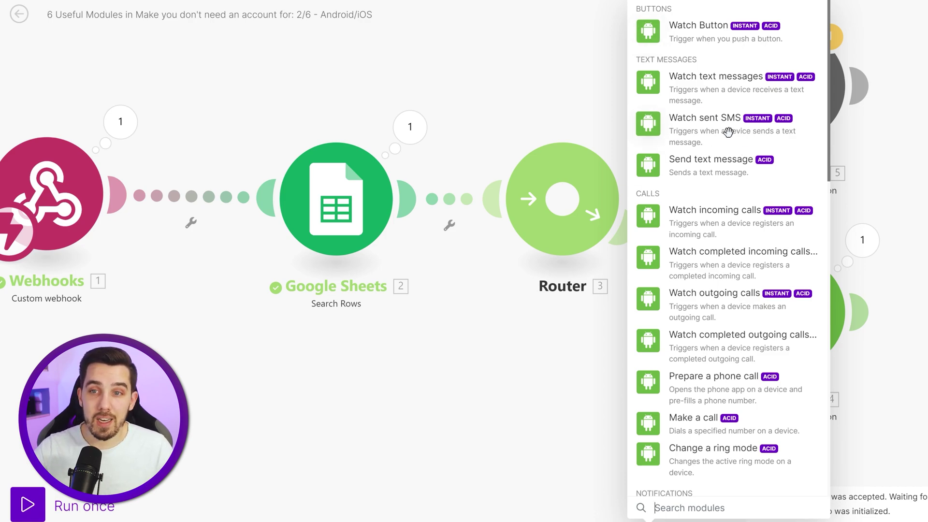
scroll(736, 164, "down", 2)
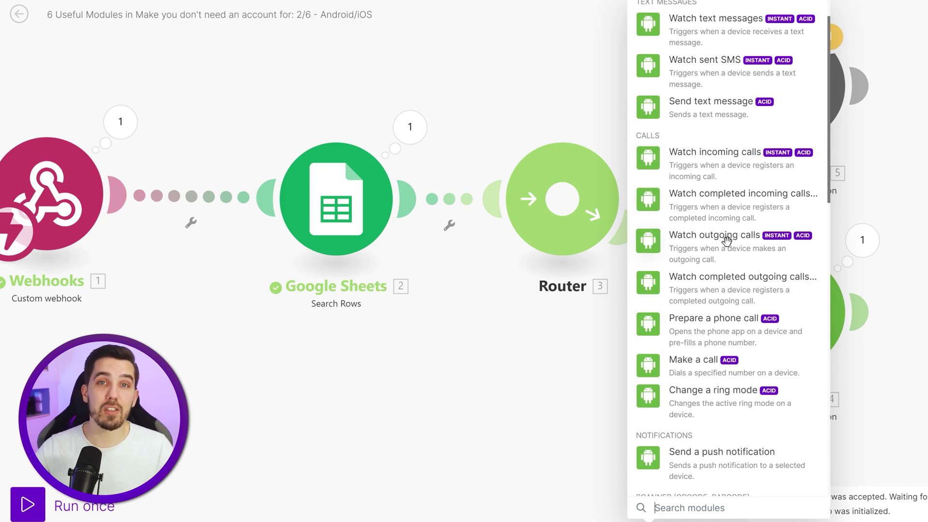
scroll(726, 241, "down", 5)
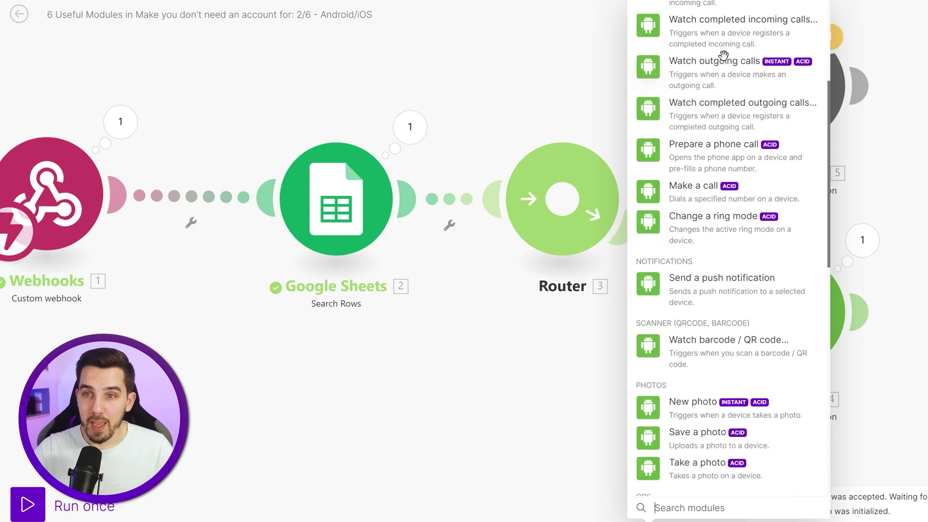
scroll(723, 39, "up", 2)
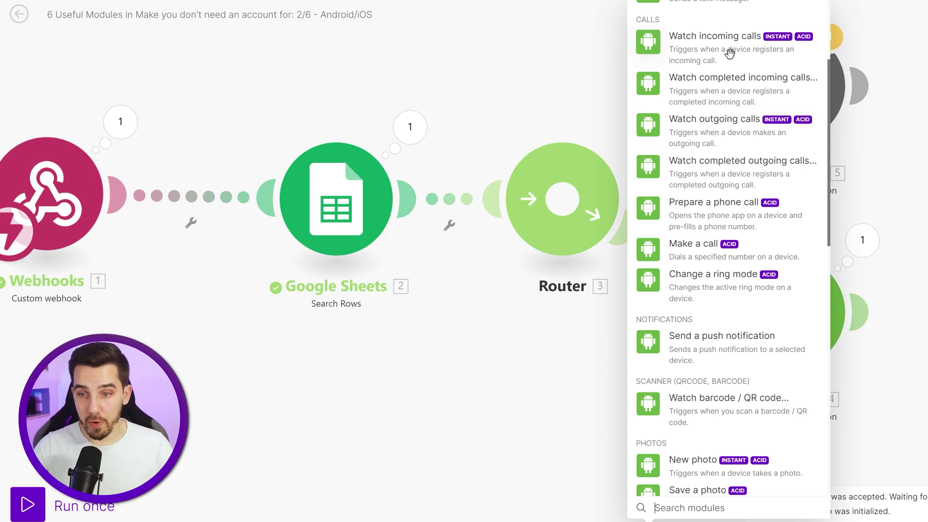
scroll(740, 274, "down", 2)
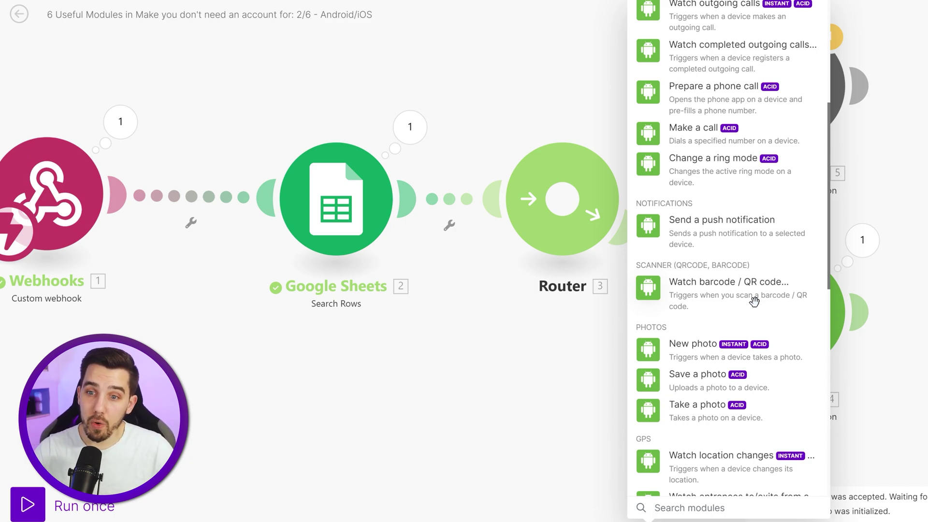
scroll(668, 334, "down", 3)
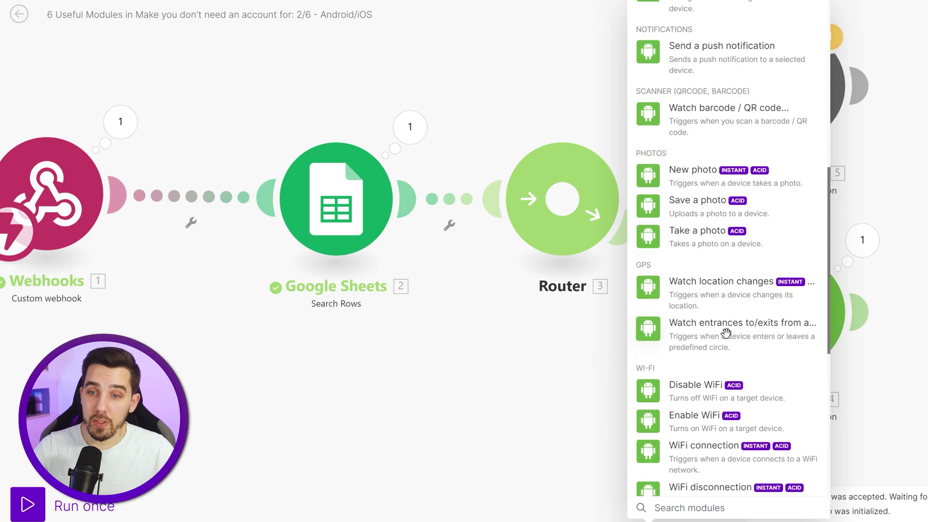
scroll(667, 334, "down", 3)
scroll(736, 352, "down", 1)
left_click(718, 98)
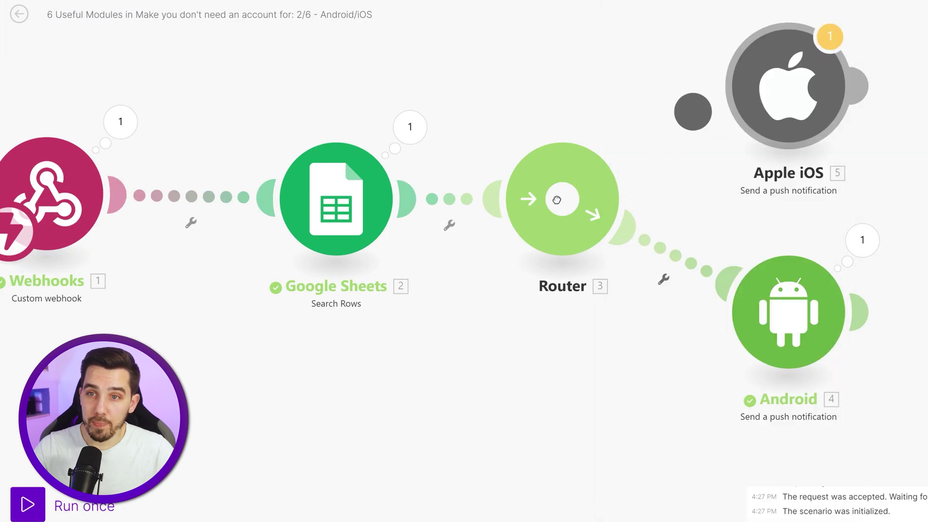
left_click(568, 432)
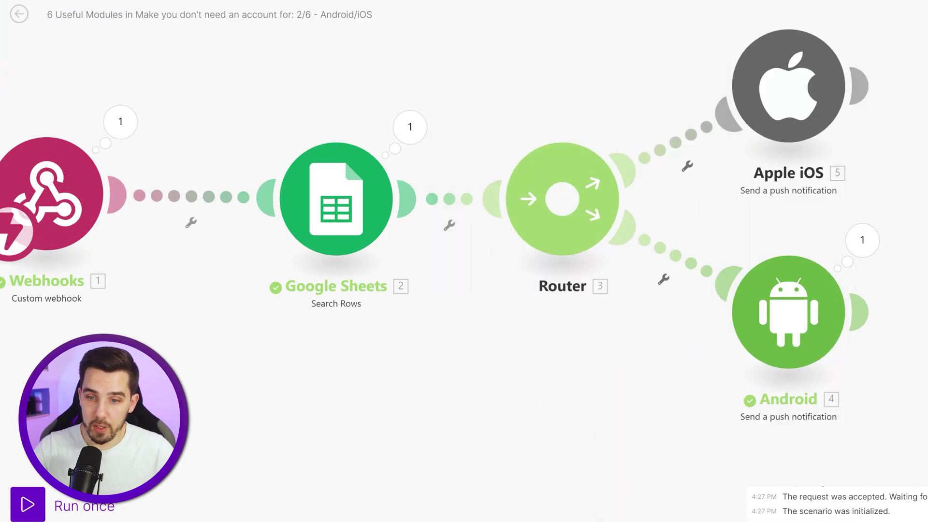
left_click(678, 512)
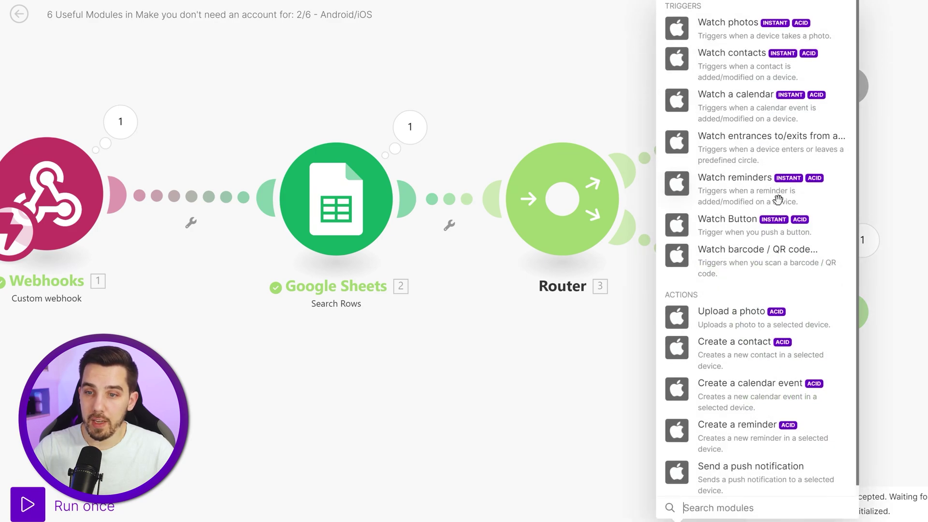
scroll(725, 217, "down", 1)
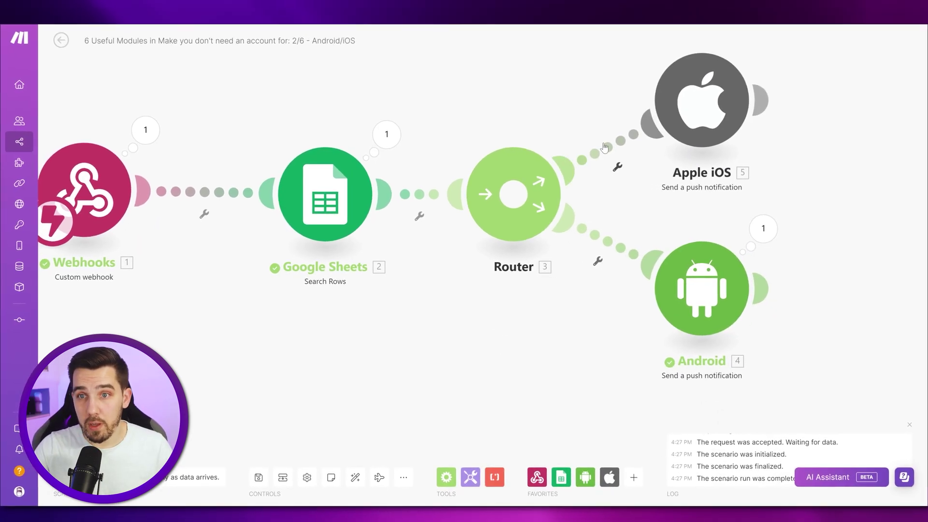
Unlink Apple iOS from the Router and open the Android push module settings
left_click(615, 162)
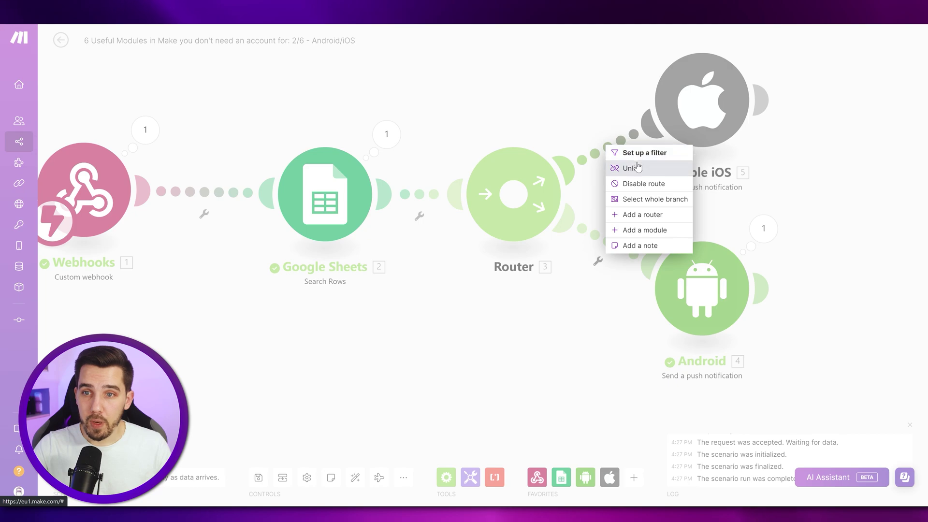
left_click(637, 168)
left_click(258, 477)
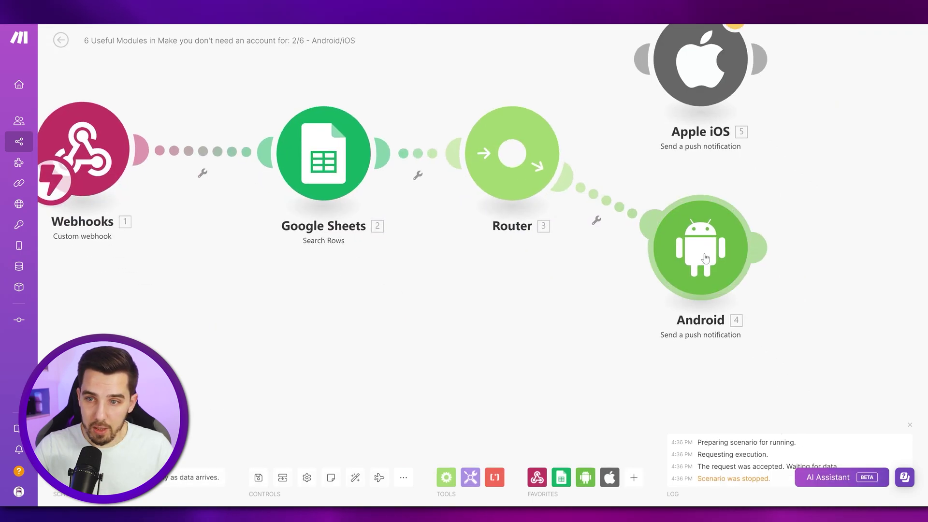
left_click(706, 258)
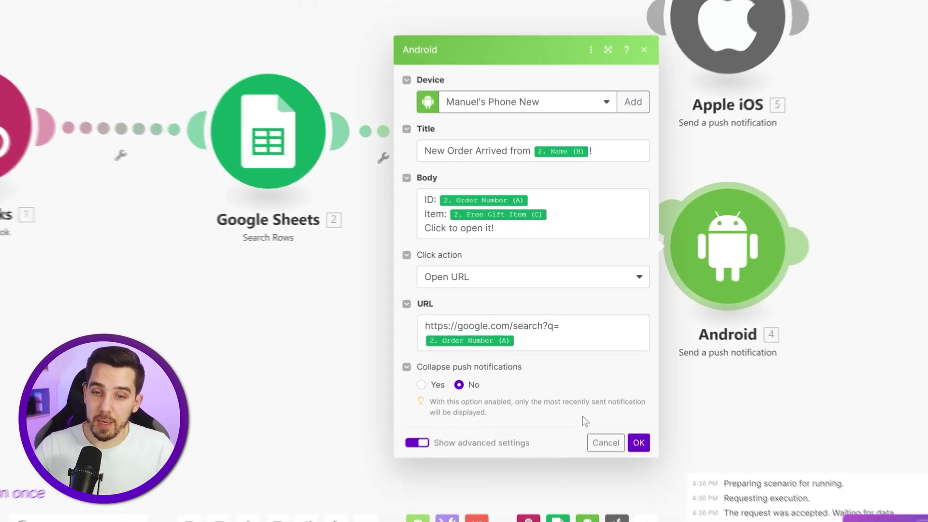
Confirm the Android push notification settings with OK
left_click(599, 412)
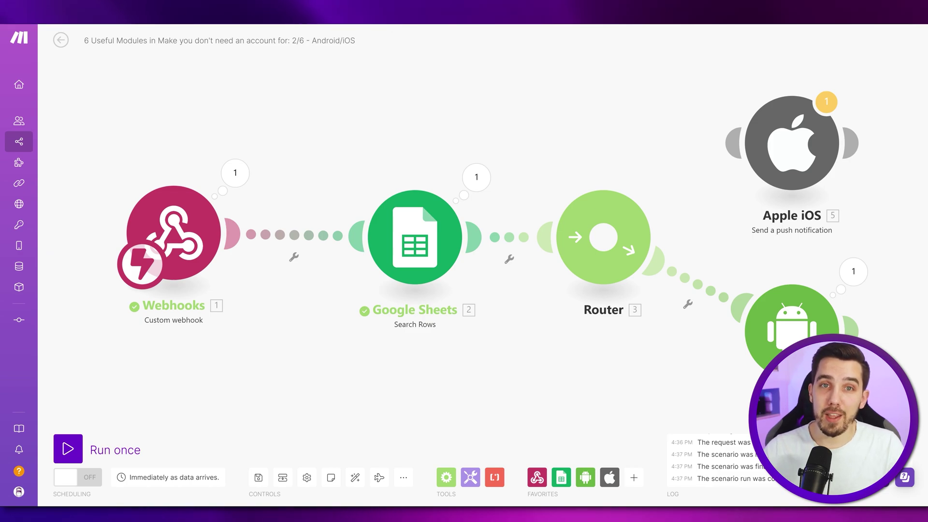
Open the 3/6 CSV scenario and inspect Create CSV's generated name and email rows
left_click(326, 9)
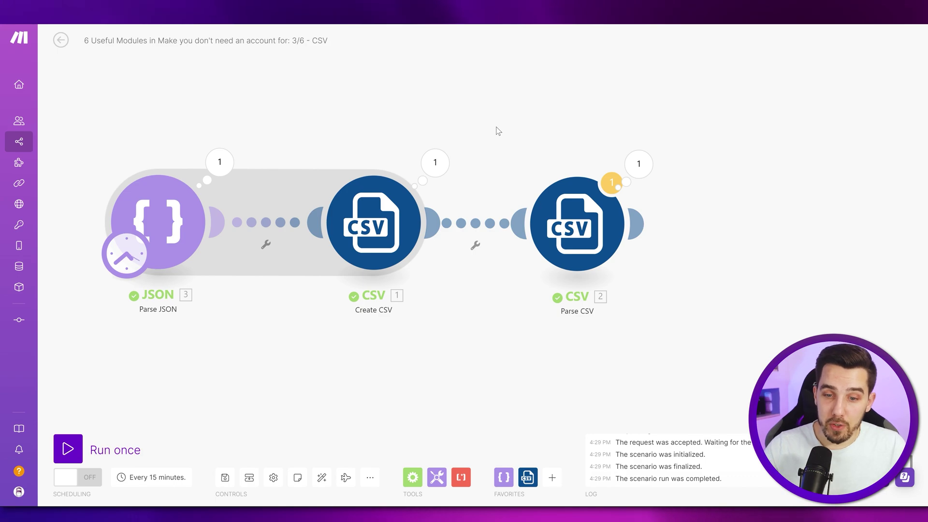
left_click(527, 477)
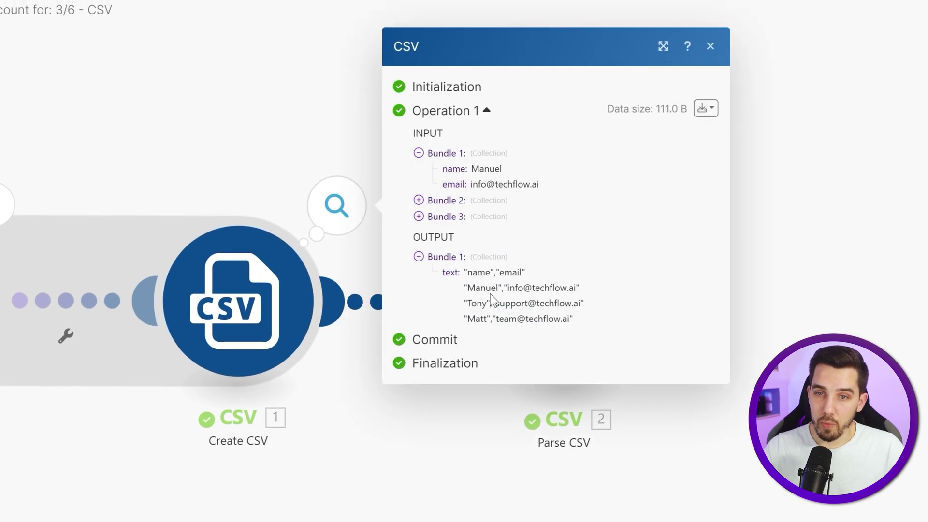
mouse_move(475, 276)
left_mouse_down()
mouse_move(515, 275)
mouse_move(535, 305)
left_mouse_up()
left_click(514, 276)
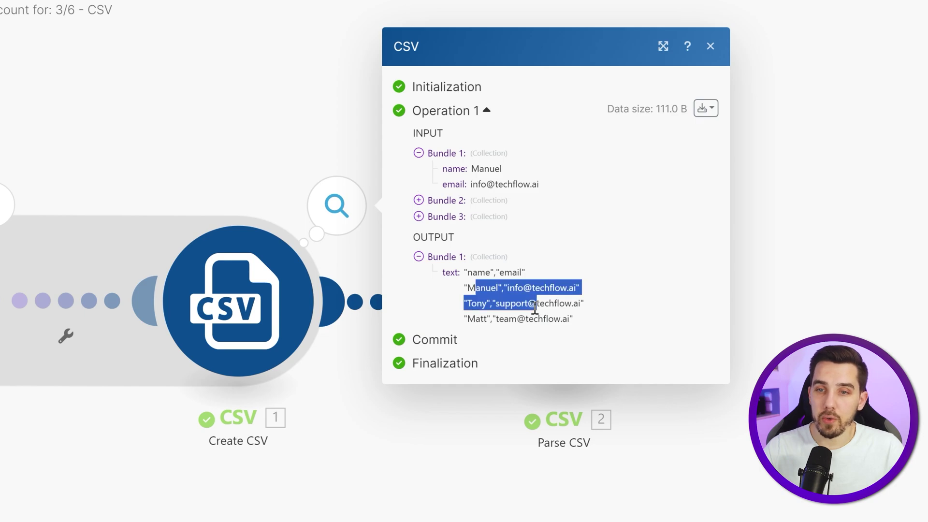
left_click(430, 411)
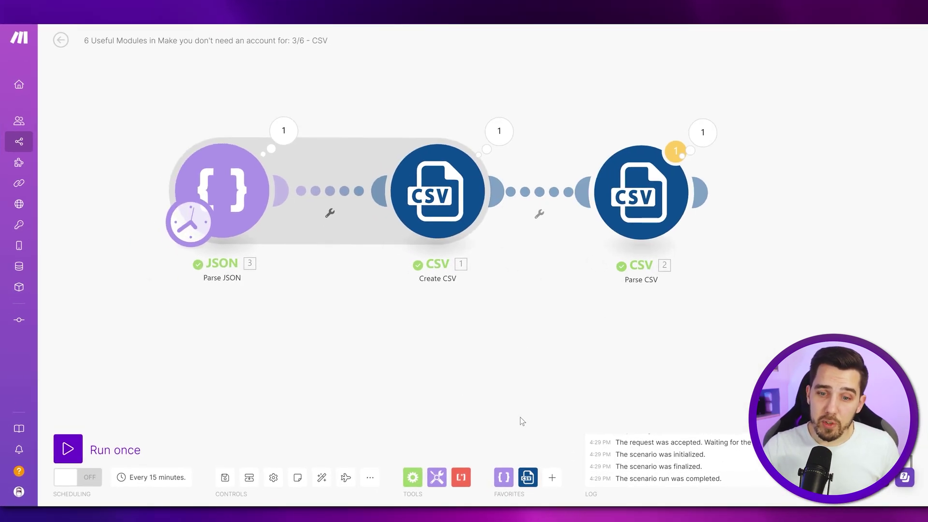
Add a Create CSV (advanced) module attached after the JSON module
left_click(527, 476)
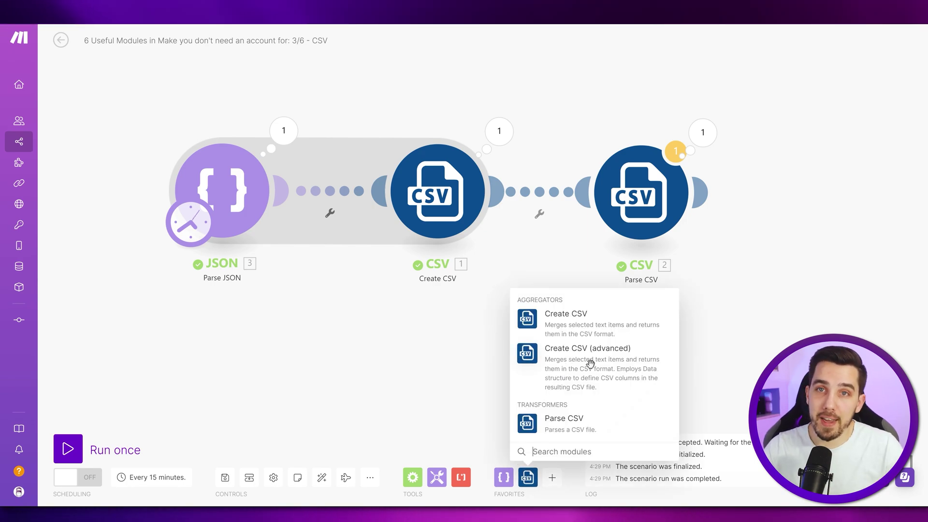
left_click(591, 364)
left_click_drag(591, 369, 465, 374)
left_click(402, 374)
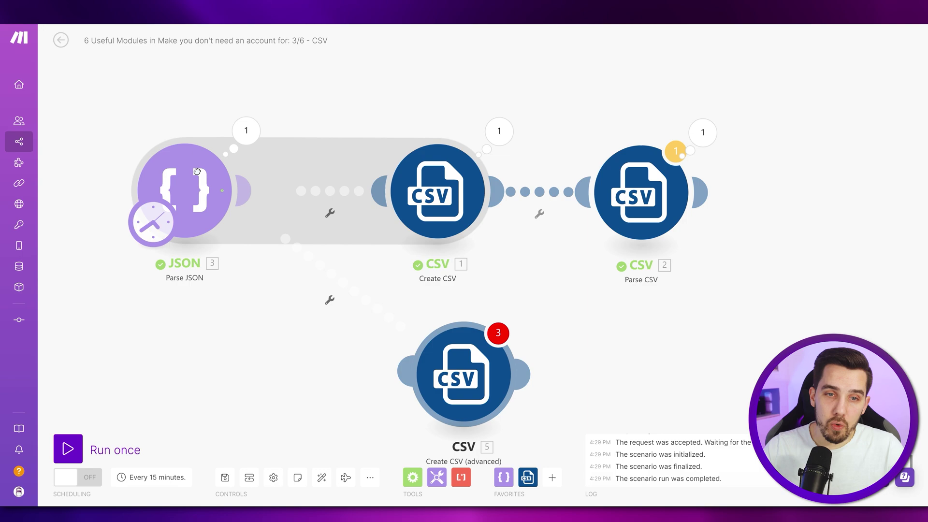
left_click(433, 363)
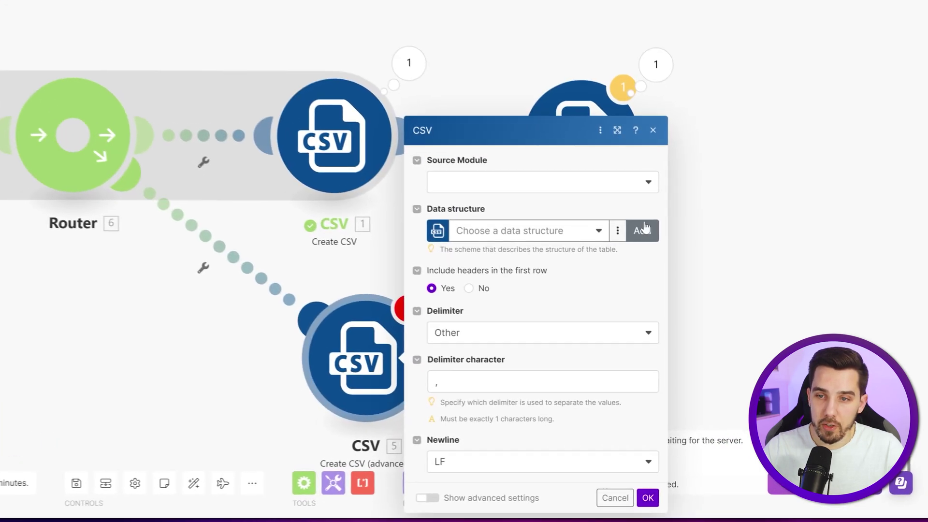
Define a new data structure with fields custom name 1 and custom email 2
left_click(624, 219)
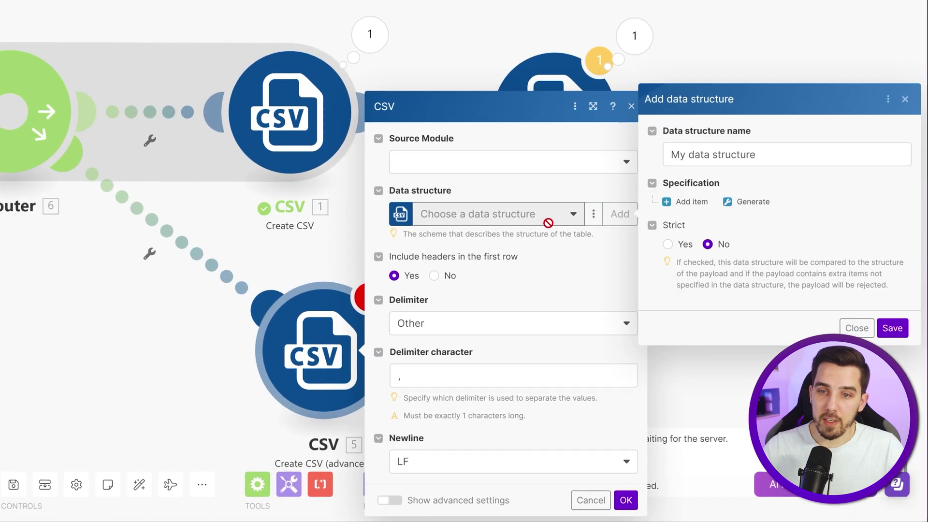
left_click(692, 203)
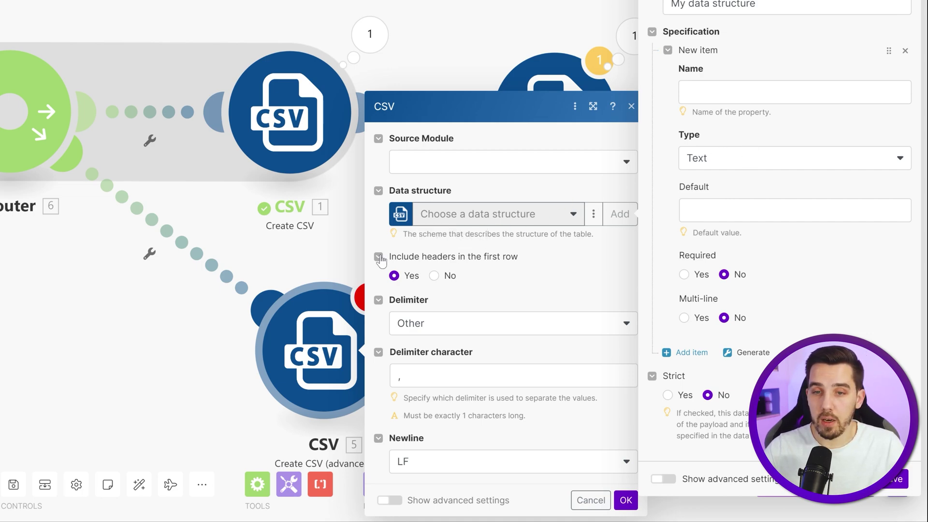
left_click(743, 94)
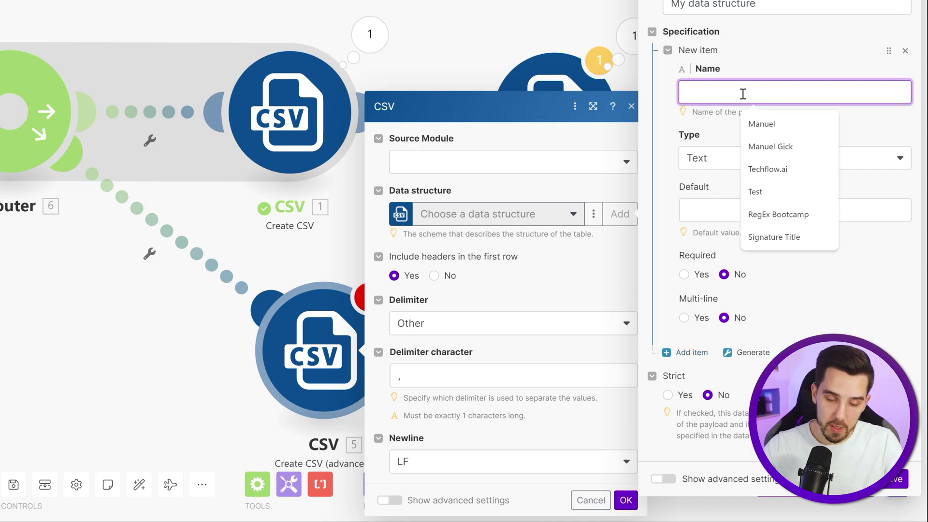
type("custom 1")
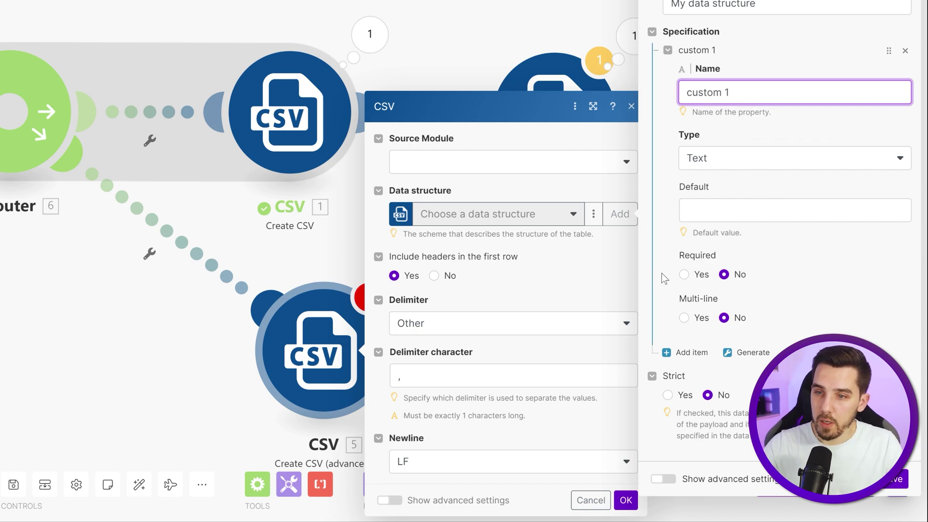
left_click(690, 353)
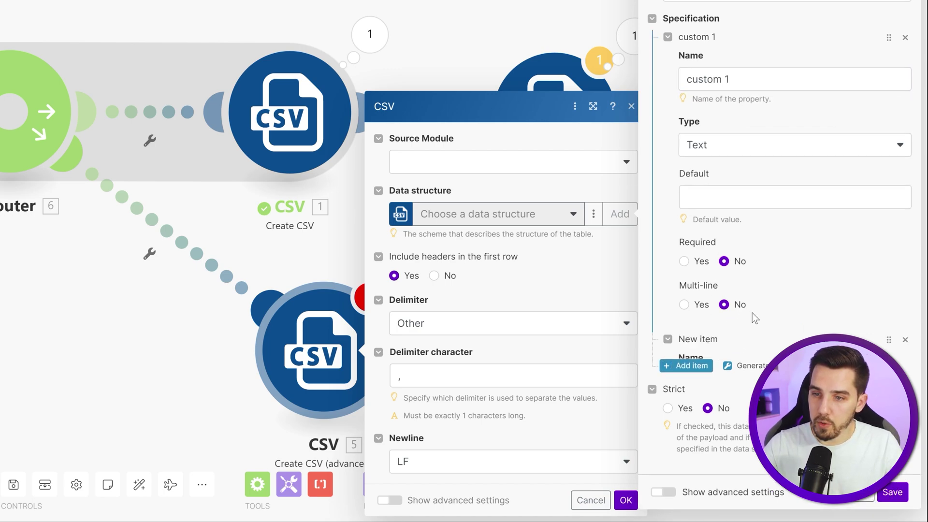
left_click(714, 355)
type("custom email 2")
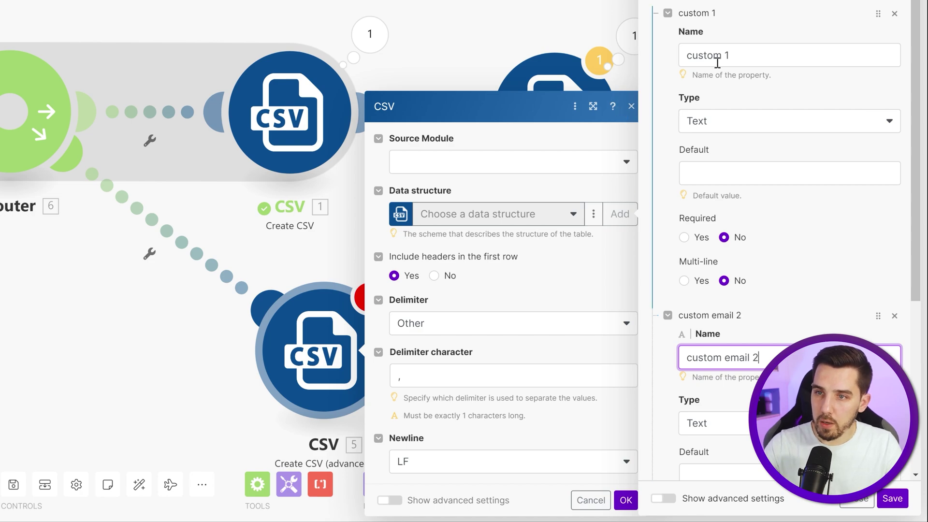
left_click(846, 61)
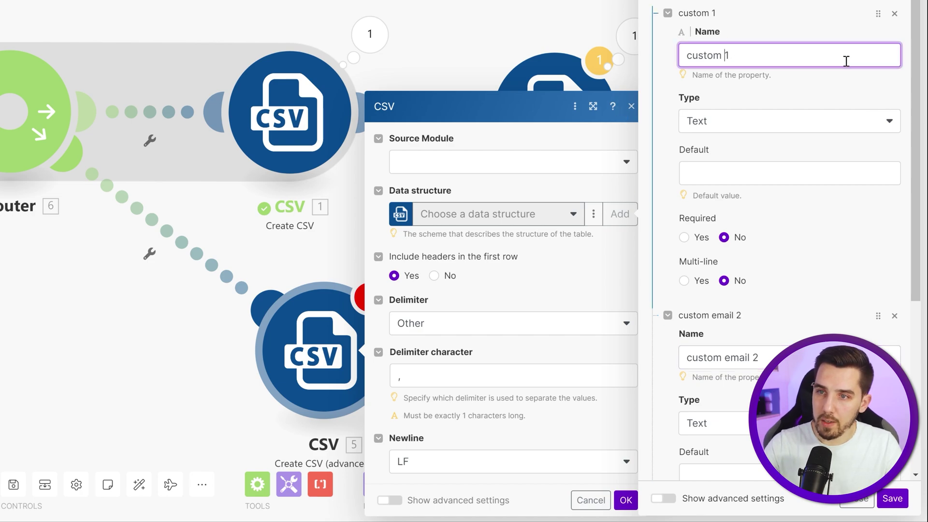
key("Left")
type("name")
scroll(839, 322, "down", 4)
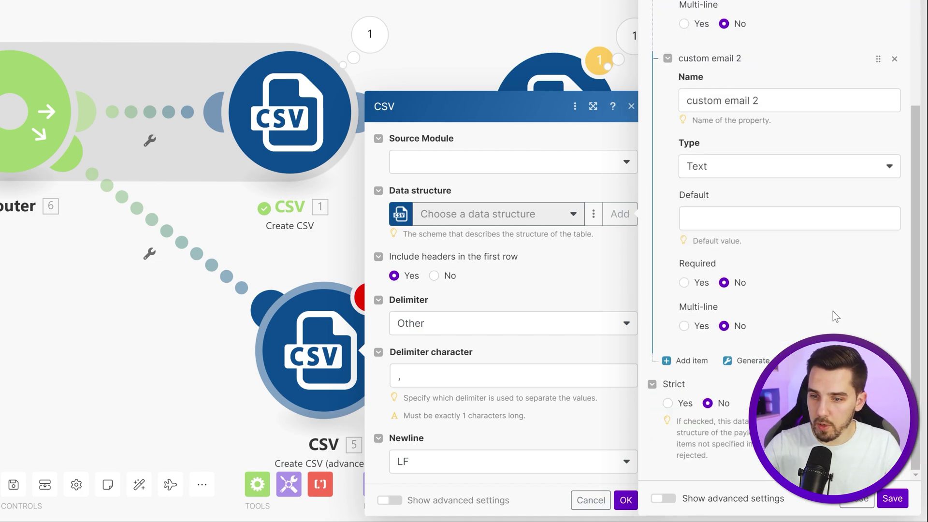
scroll(794, 108, "up", 3)
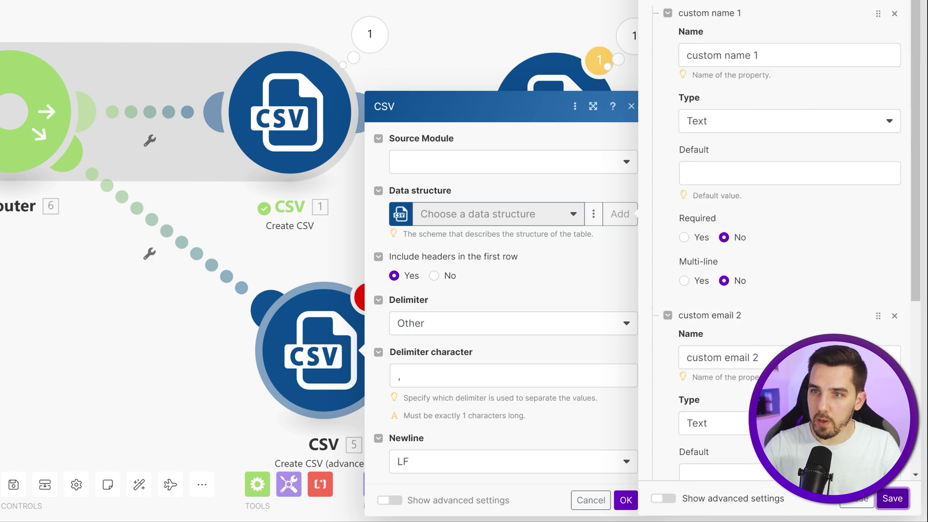
Save the structure, source from JSON - Parse JSON [3], and map name and email
left_click(890, 500)
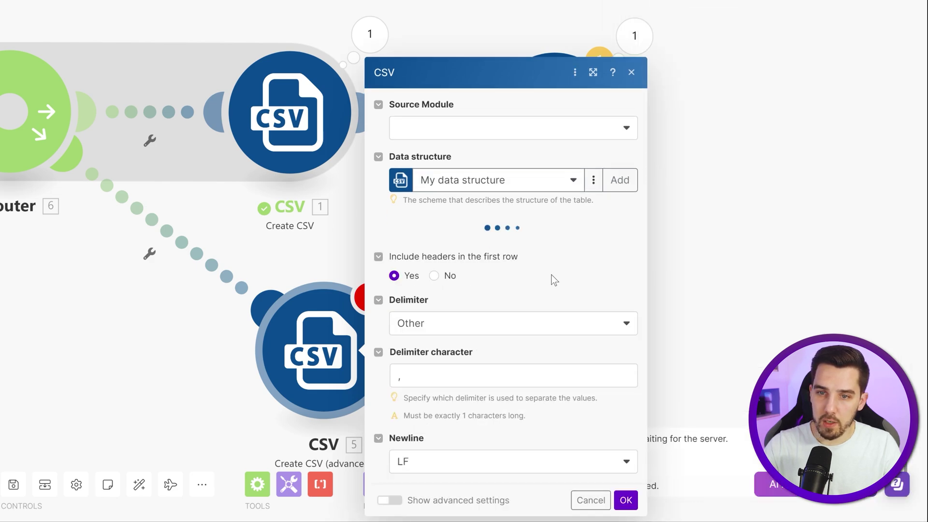
left_click(465, 60)
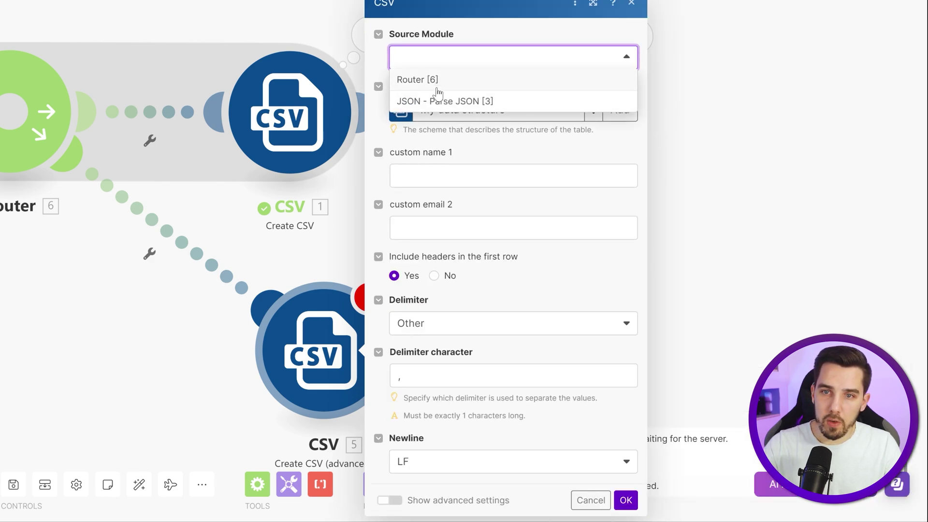
left_click(439, 100)
left_click(470, 182)
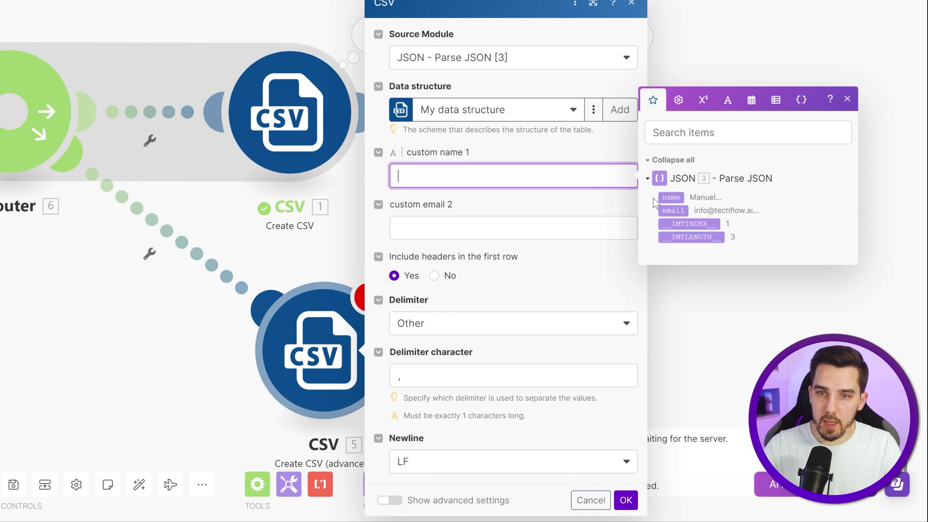
left_click(482, 222)
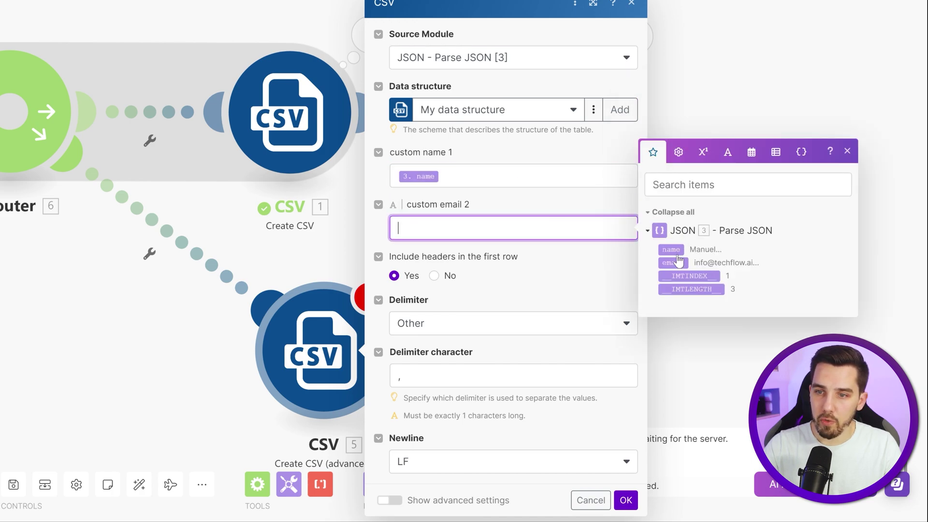
left_click(677, 264)
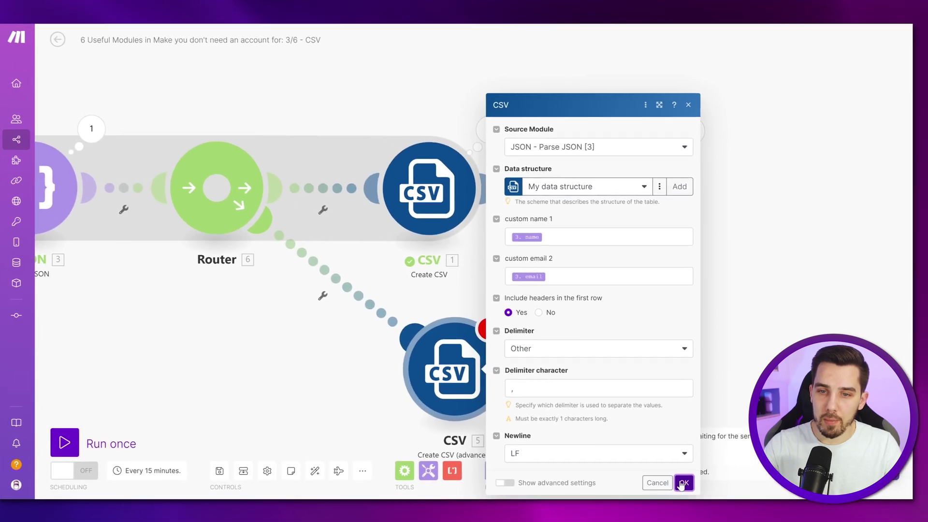
Confirm the advanced CSV module settings and run the scenario once
left_click(638, 493)
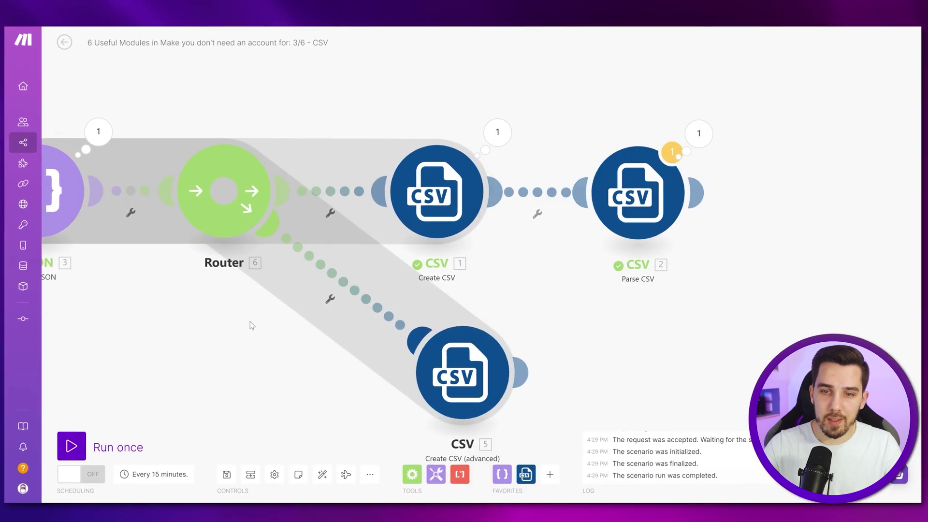
left_click_drag(359, 251, 462, 204)
left_click(67, 450)
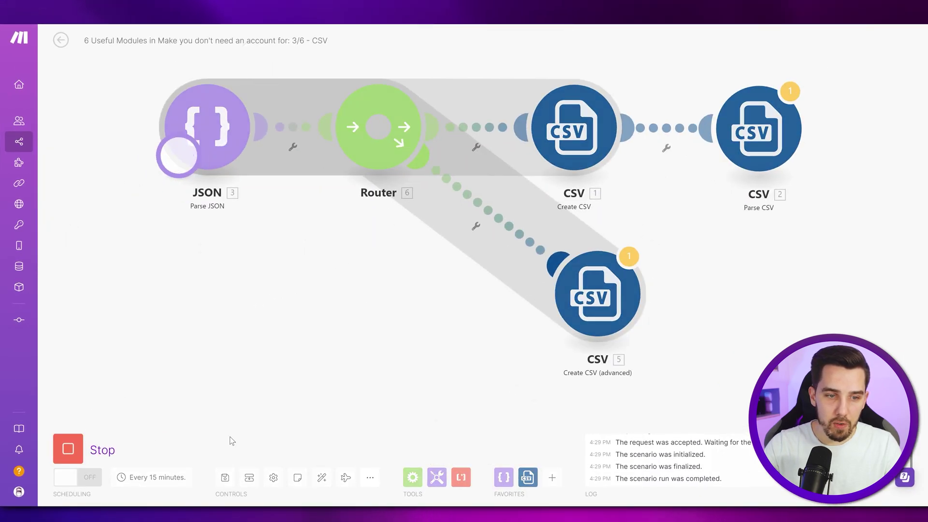
Compare the advanced CSV's 'custom name 1' and 'custom email 2' headers with Create CSV's output
left_click(617, 276)
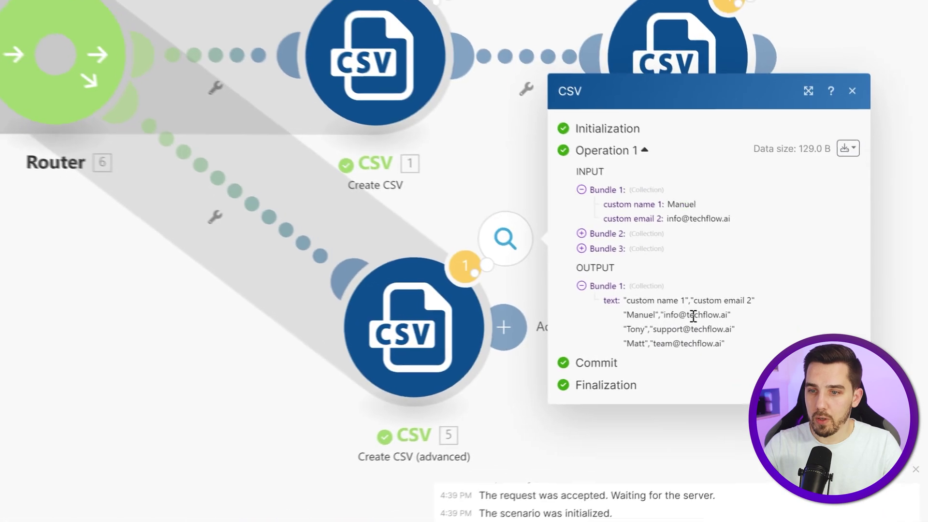
left_click_drag(646, 301, 705, 298)
left_click(704, 297)
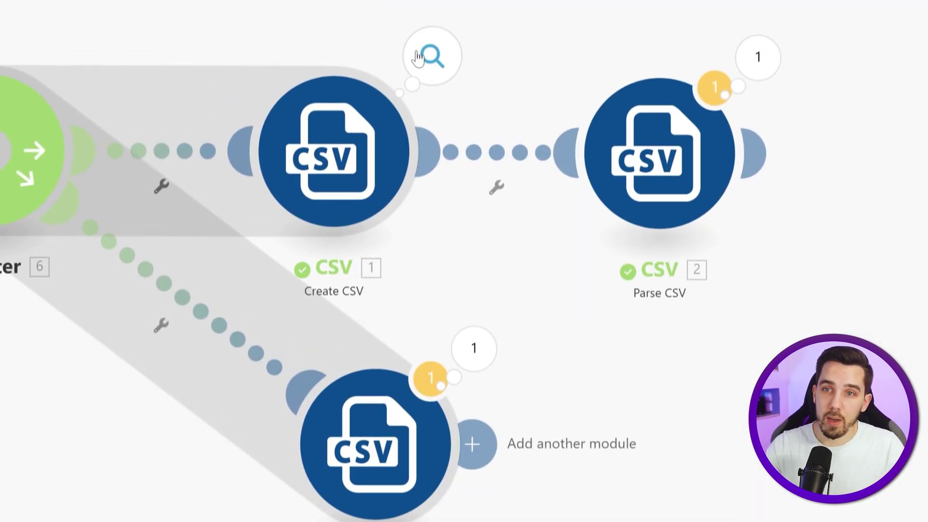
left_click(431, 55)
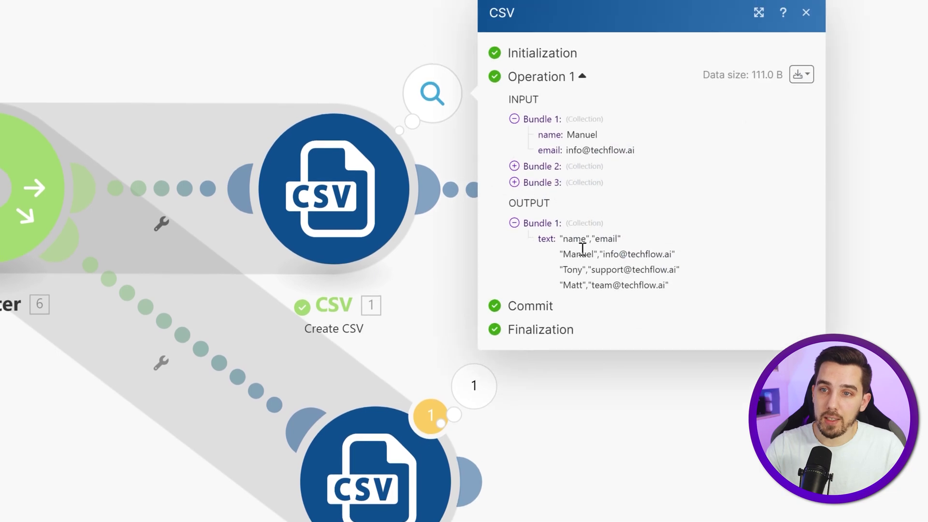
left_click(684, 460)
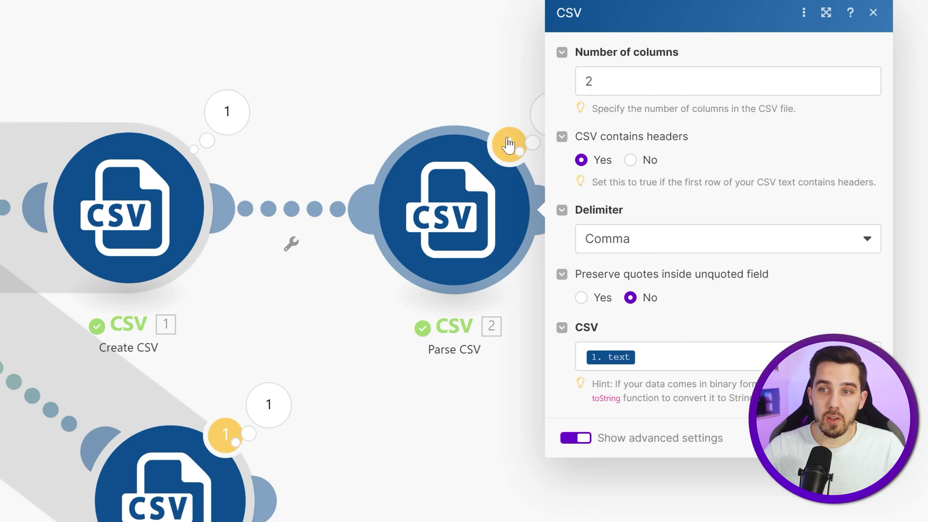
Review Parse CSV's output of three name and email bundles, then close the results
left_click(350, 51)
left_click(553, 114)
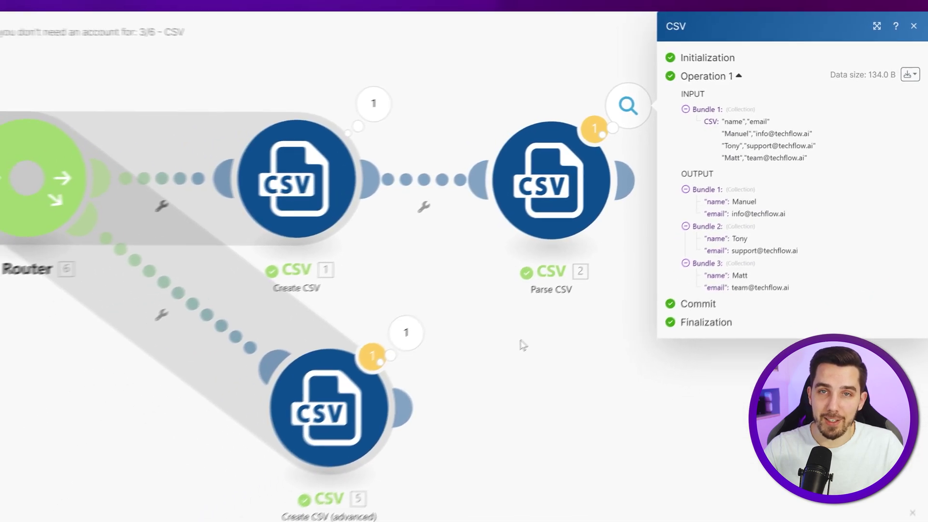
left_click(587, 245)
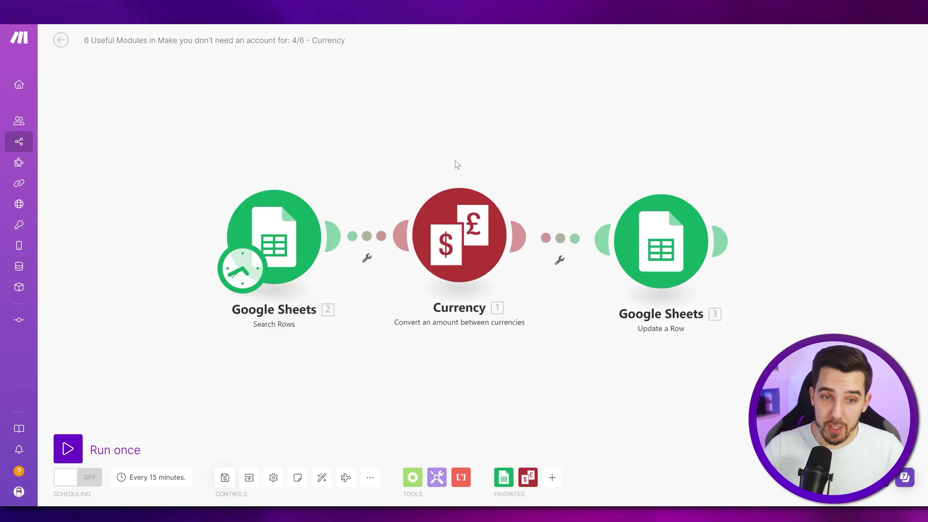
left_click(533, 474)
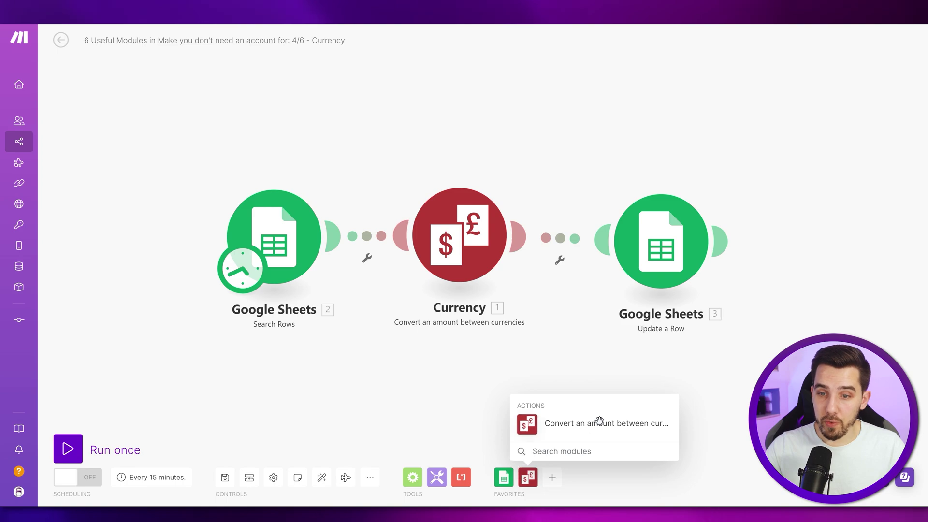
left_click(458, 391)
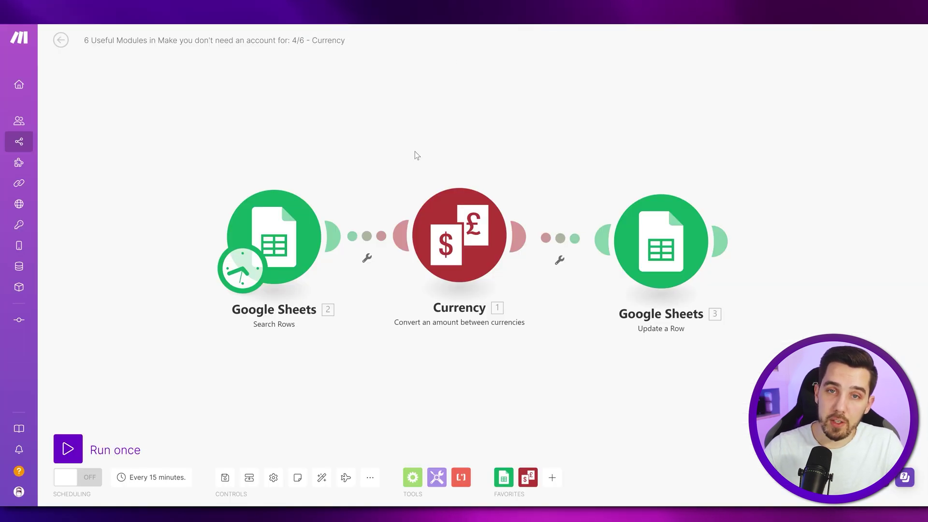
Filter Search Rows to rows where Result (D) does not exist
left_click(276, 239)
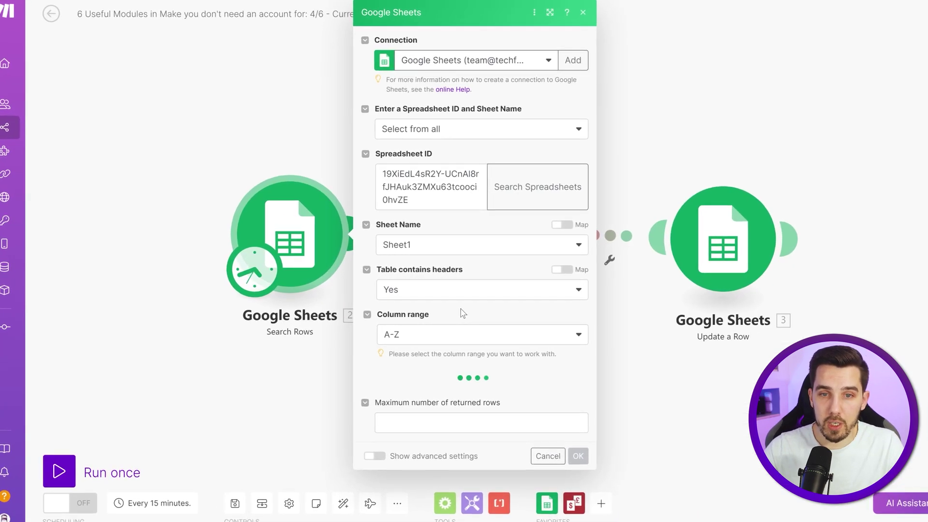
scroll(505, 301, "down", 2)
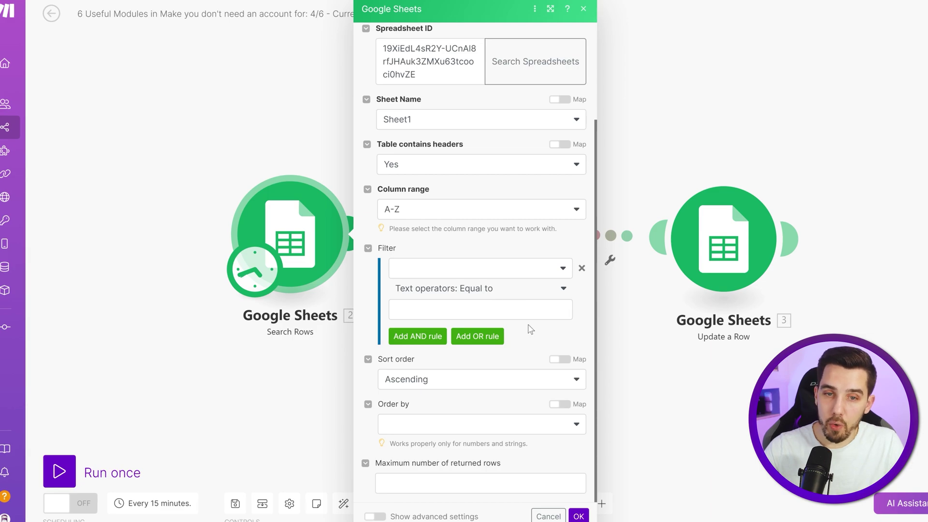
left_click(512, 270)
left_click(428, 343)
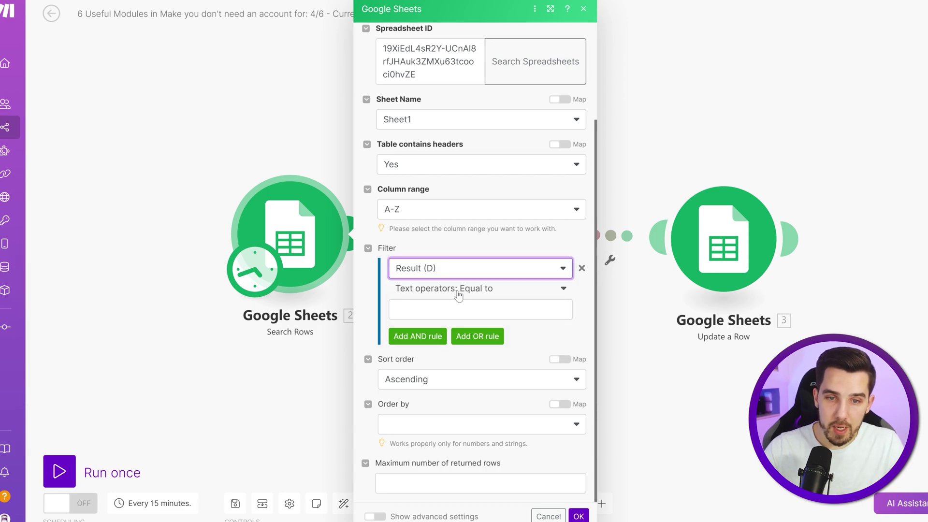
left_click(437, 289)
left_click(434, 356)
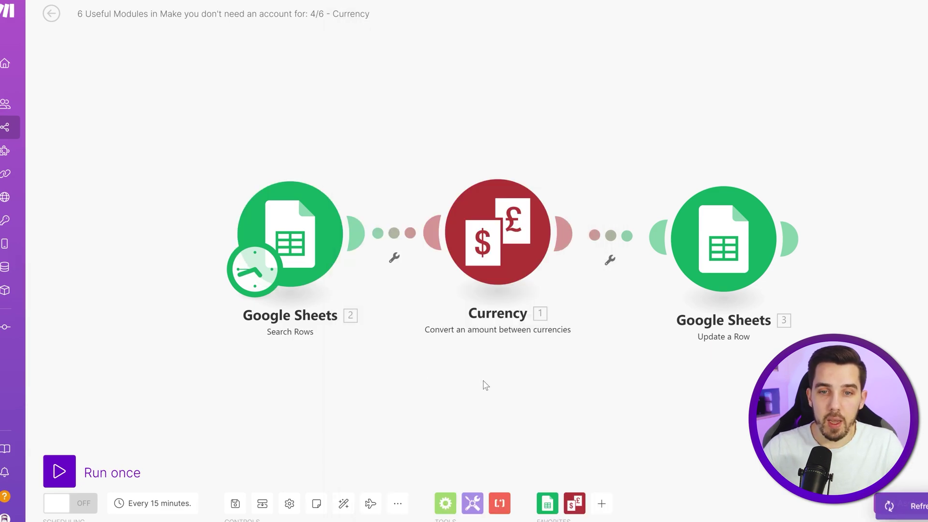
Check the Currency module's Amount, From and To mappings and the ECB rates note, then accept
left_click(436, 248)
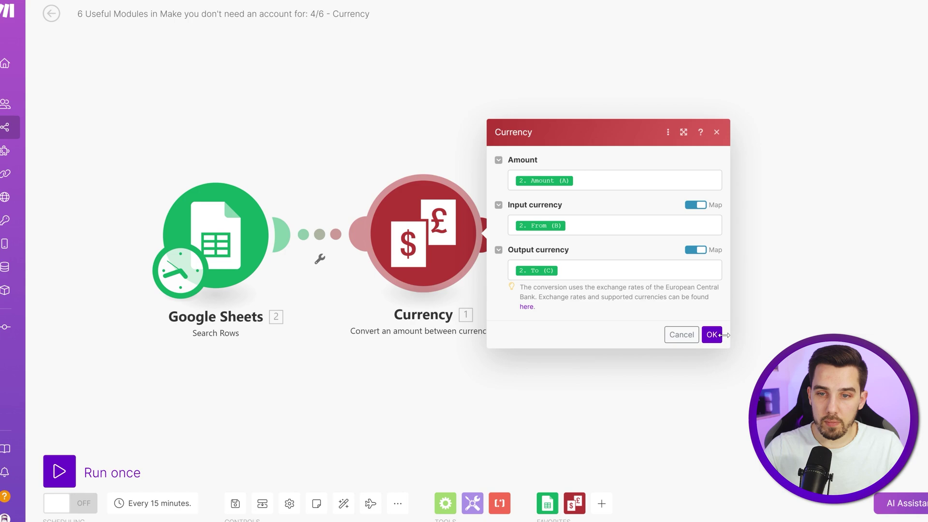
left_click_drag(617, 290, 688, 289)
left_click(689, 289)
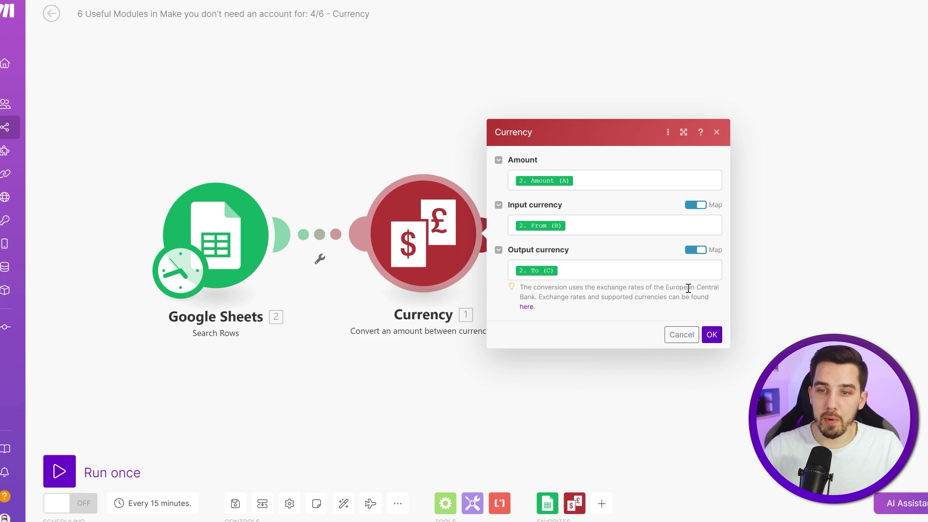
left_click(712, 334)
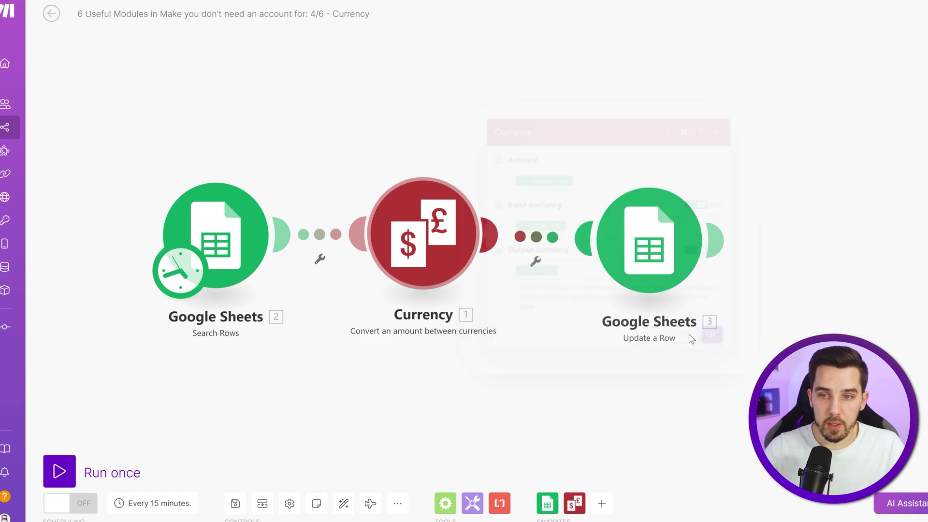
scroll(724, 285, "down", 5)
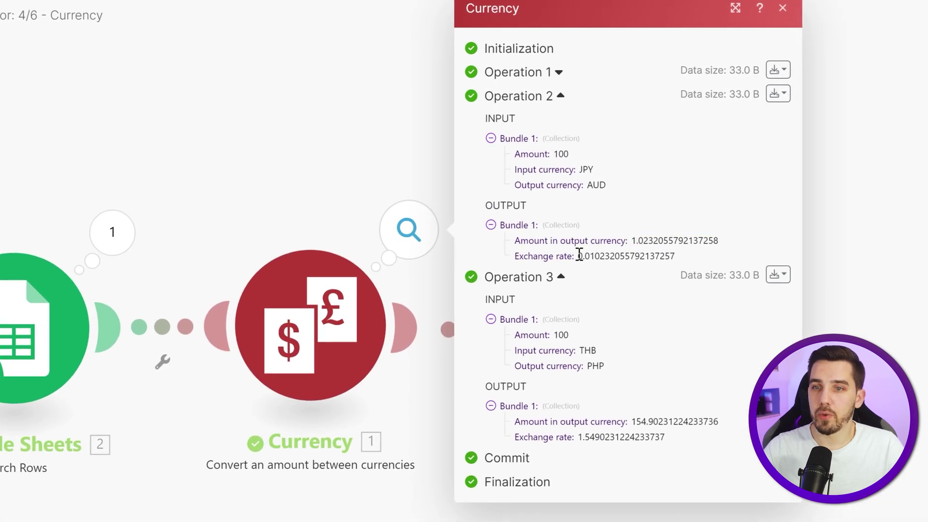
Inspect the converted exchange-rate value in the currency run results, then close them
left_click_drag(578, 255, 645, 256)
left_click(645, 254)
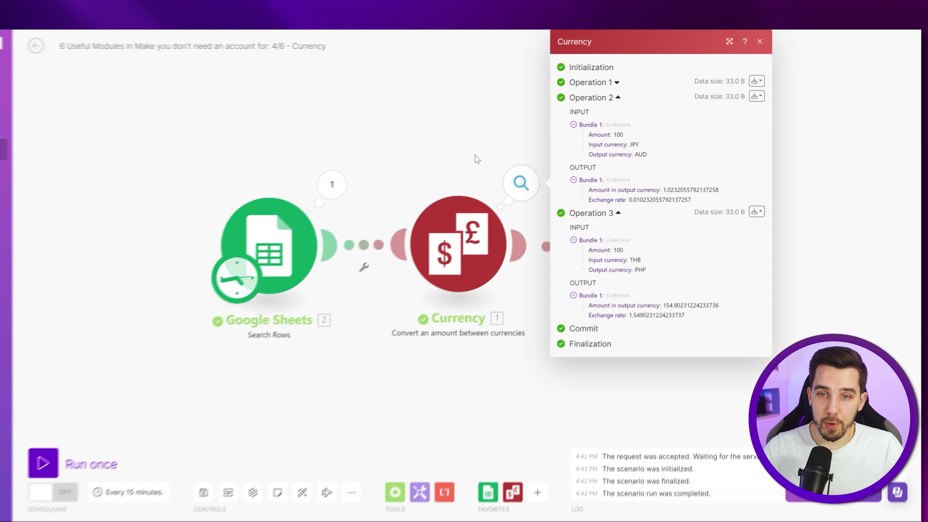
left_click(541, 79)
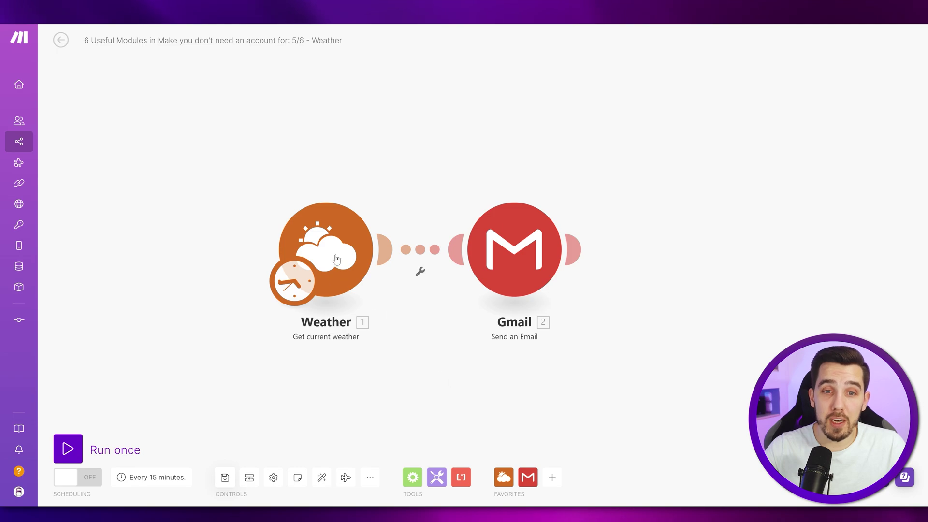
Confirm the Weather module locates Berlin by city, then run only that module
left_click(504, 478)
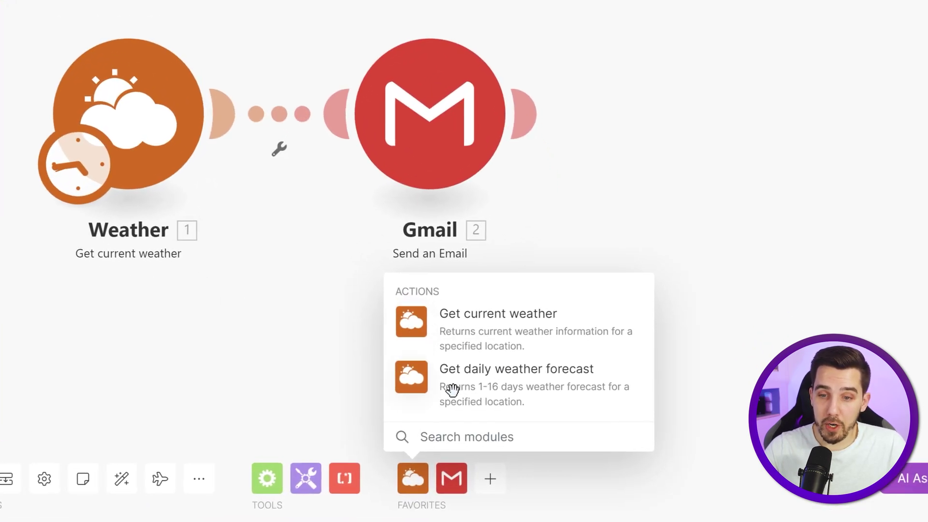
left_click(153, 130)
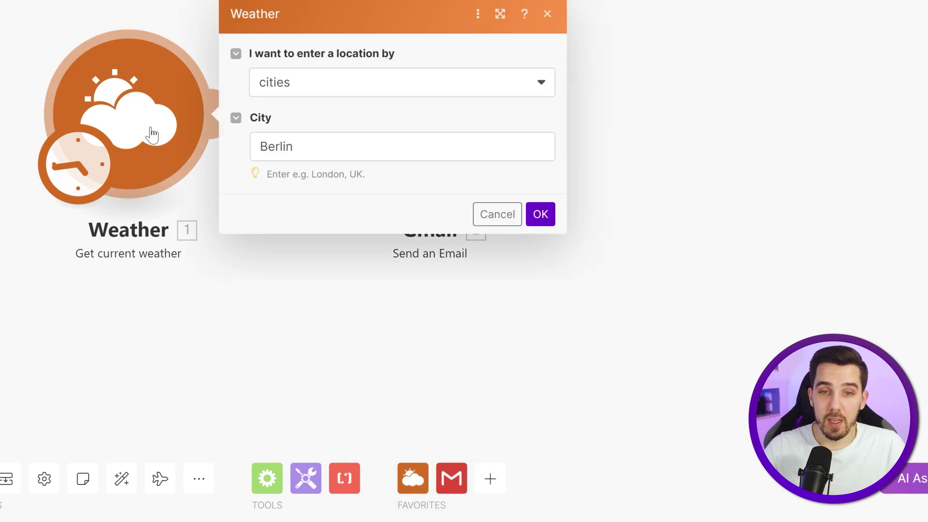
left_click(462, 210)
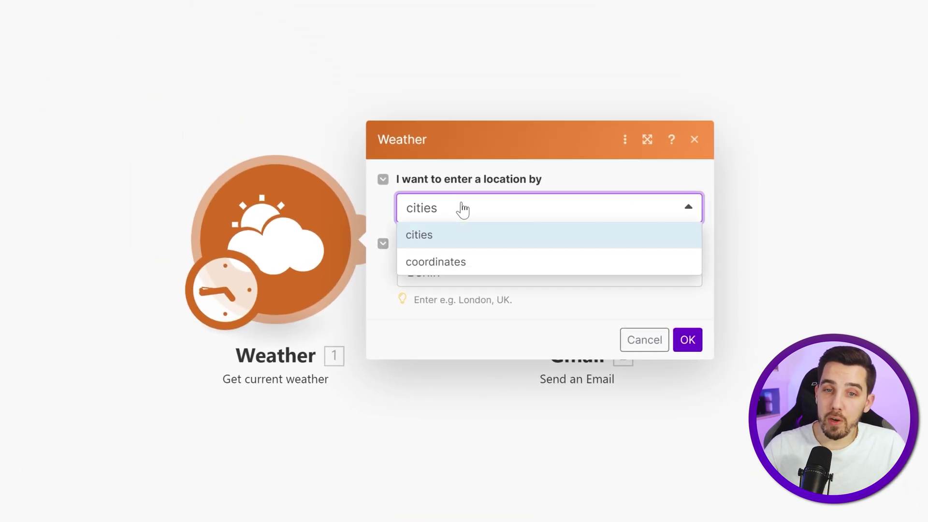
left_click(463, 210)
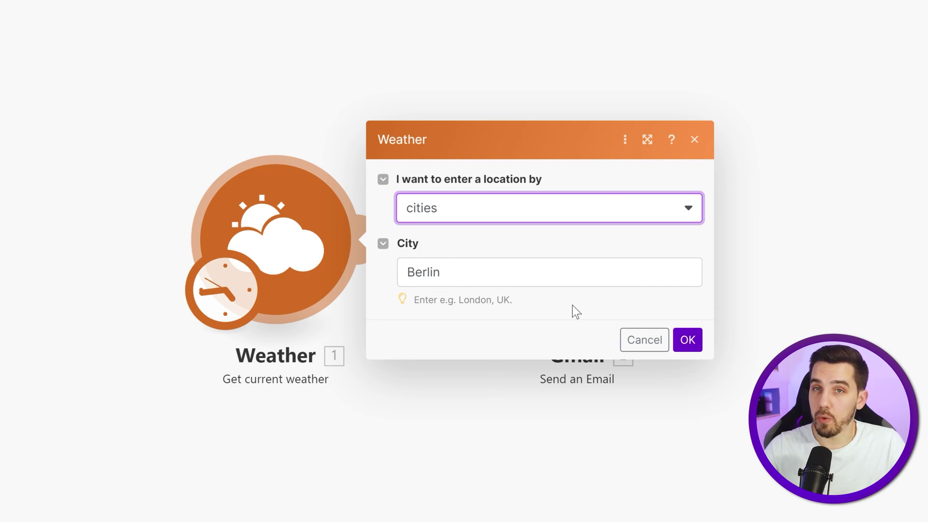
left_click(644, 339)
right_click(320, 250)
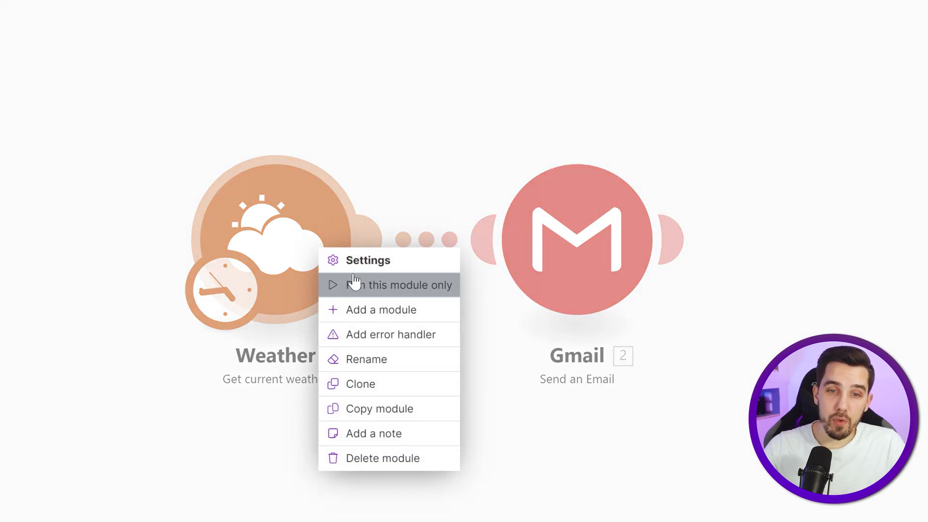
left_click(355, 282)
Review Berlin's current weather output, including the weather icon's source, then close it
left_click(476, 148)
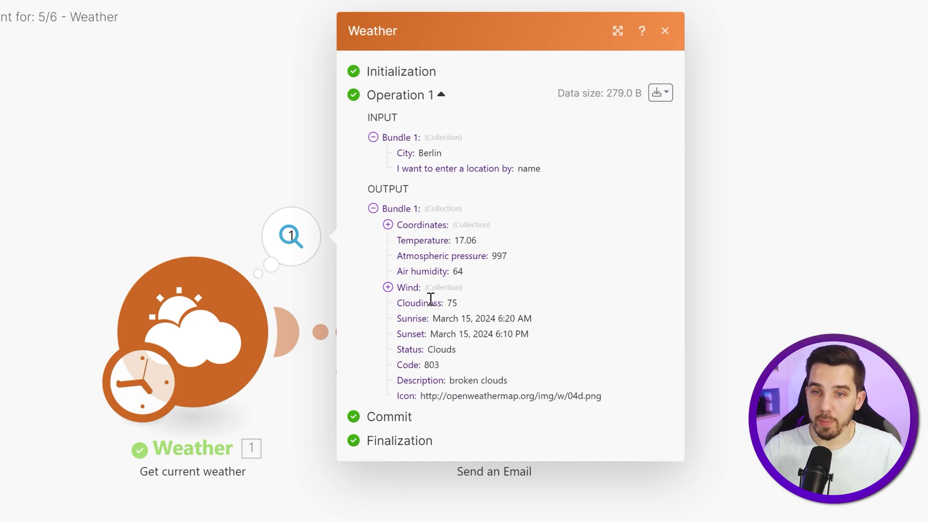
left_click_drag(447, 397, 513, 396)
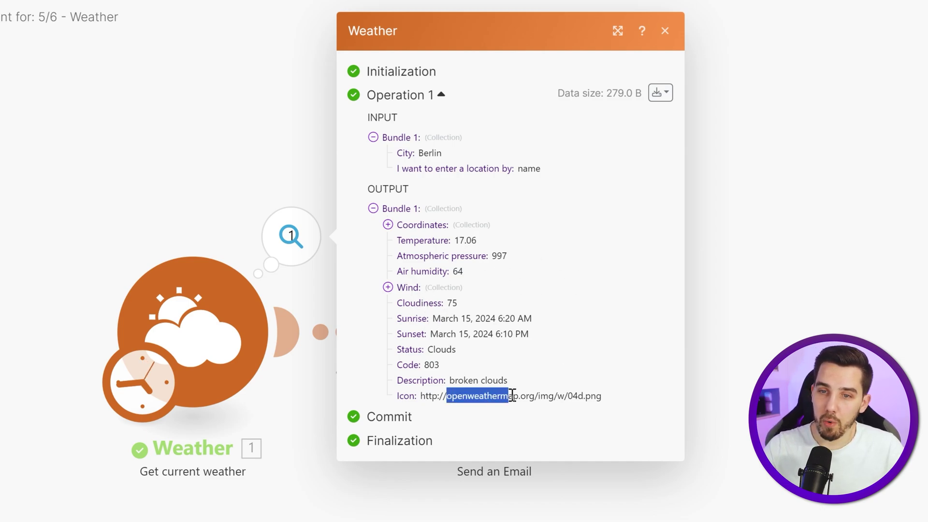
left_click(716, 369)
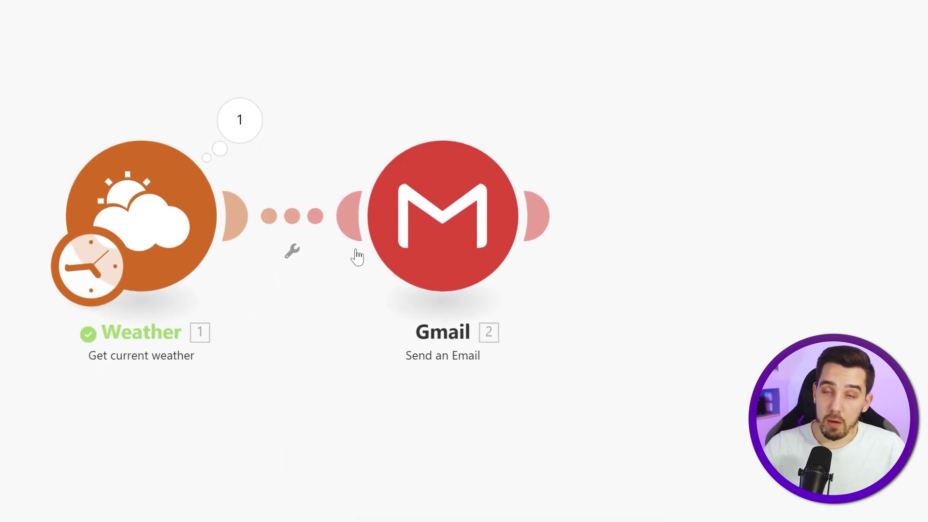
Check the Gmail weather email settings and save the Weather scenario
left_click_drag(360, 372, 241, 393)
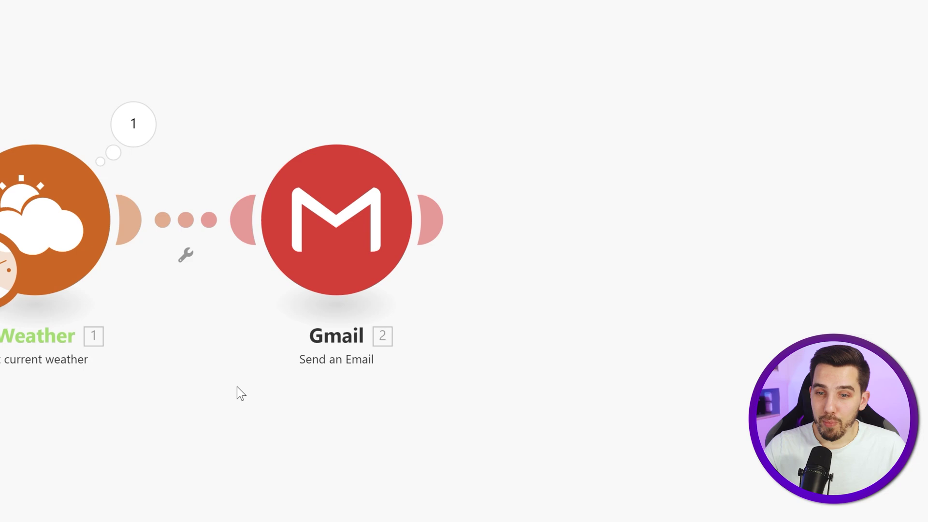
left_click(315, 243)
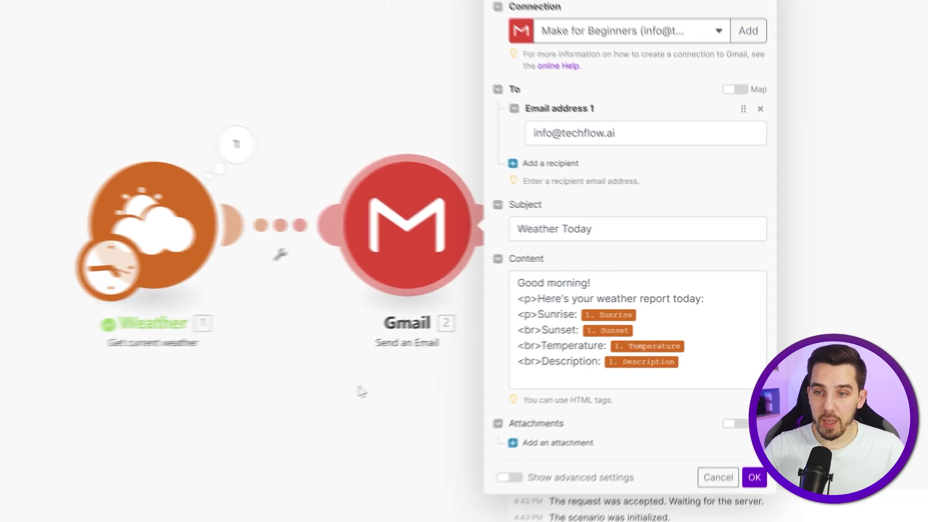
left_click(392, 369)
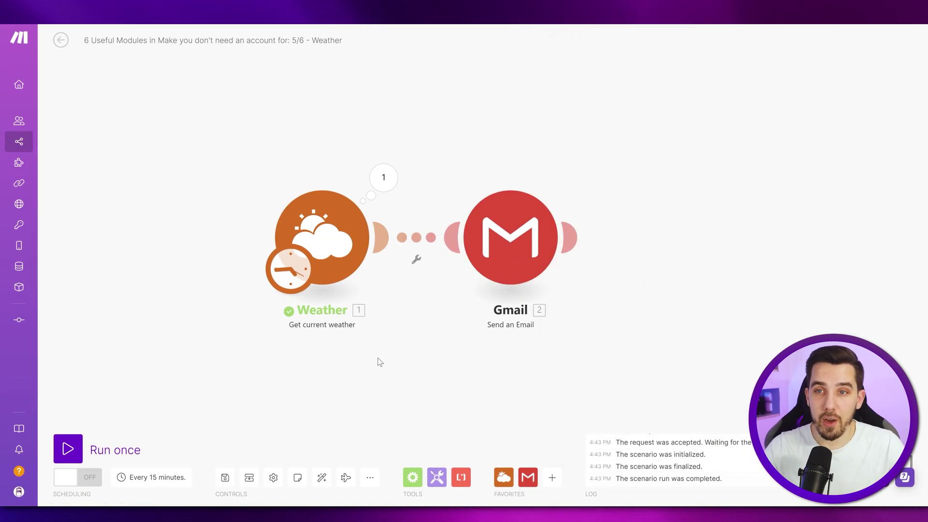
left_click(225, 477)
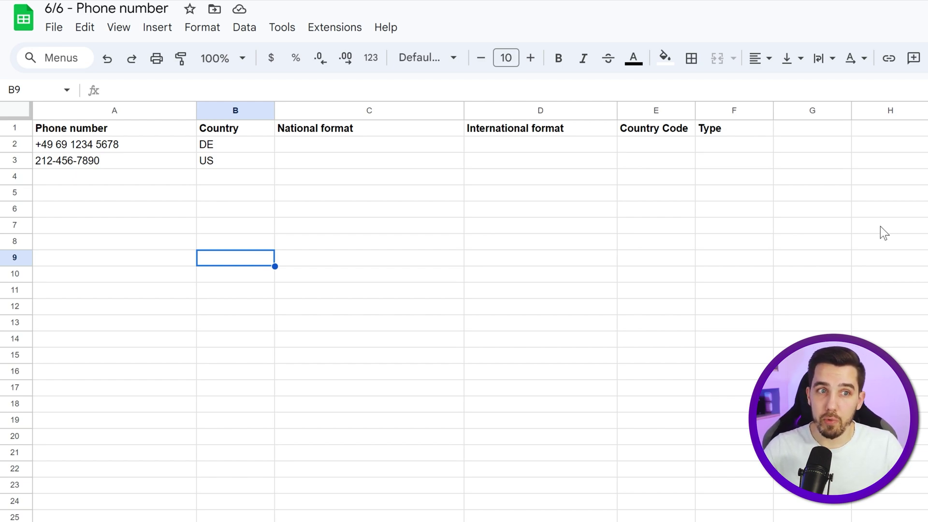
Inspect the German number in A2 and the US number in A3
left_click(43, 147)
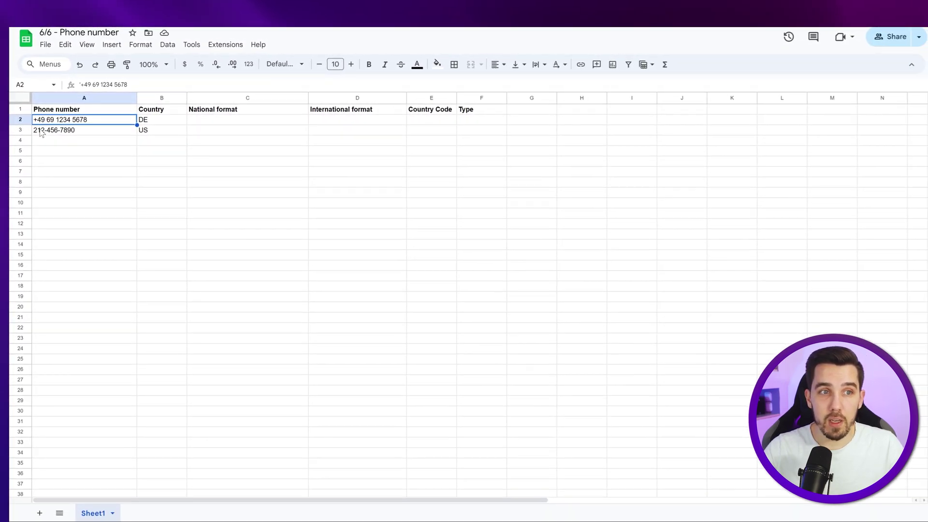
left_click(40, 131)
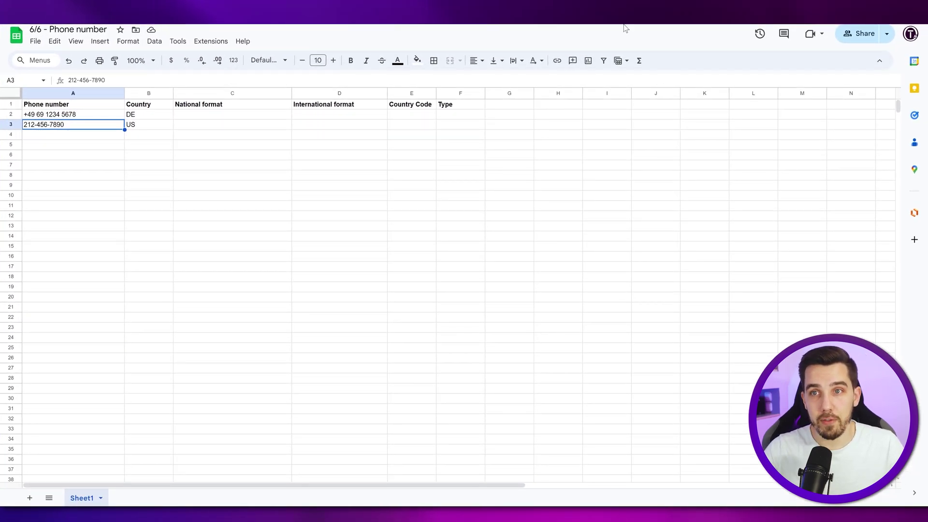
left_click(468, 225)
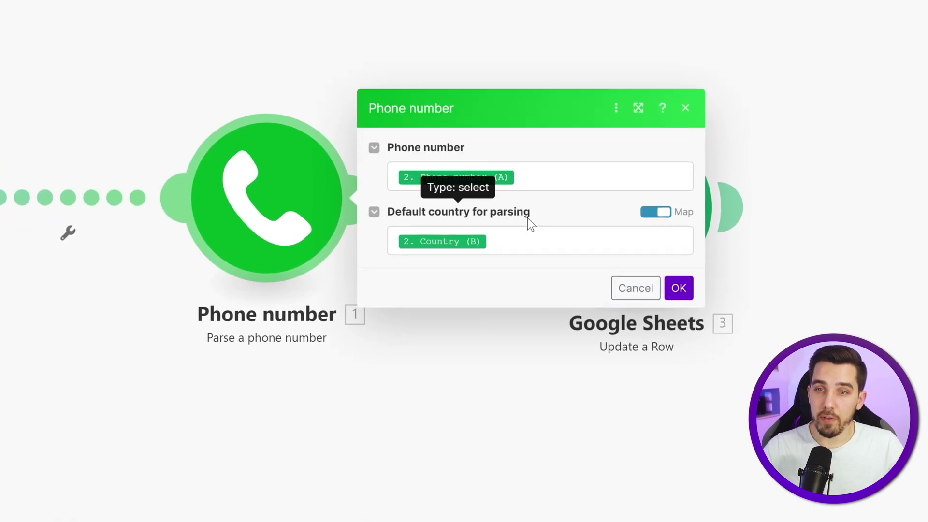
Fix the parser's default country to United States (US) and confirm the settings
left_click(655, 212)
left_click(526, 239)
type("us")
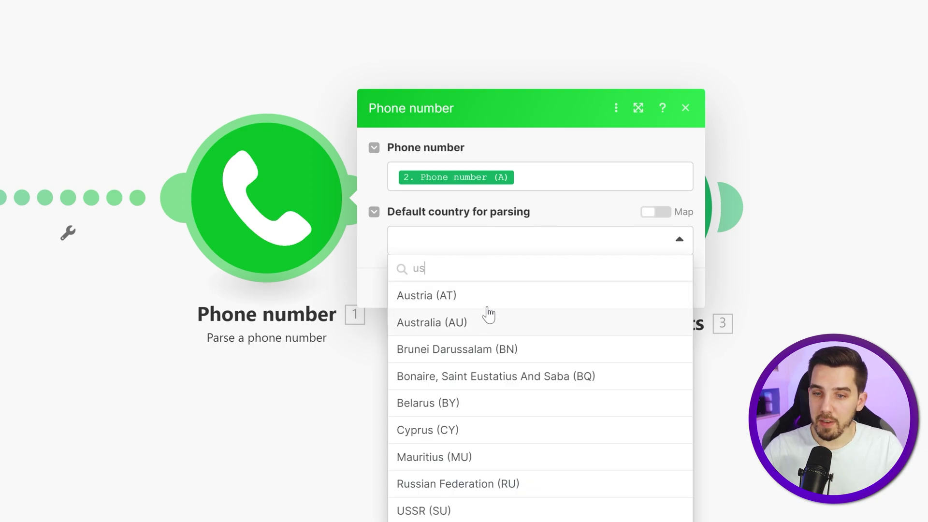
left_click(450, 519)
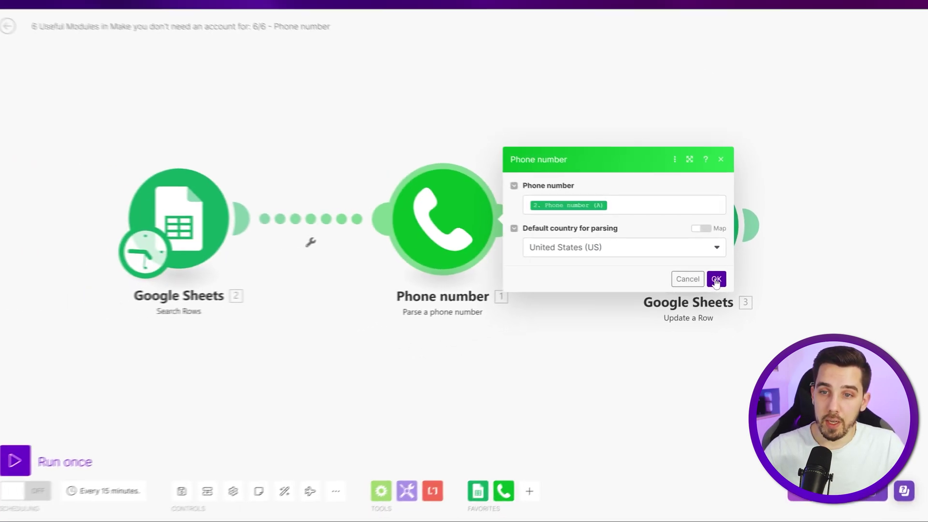
left_click(678, 288)
right_click(582, 226)
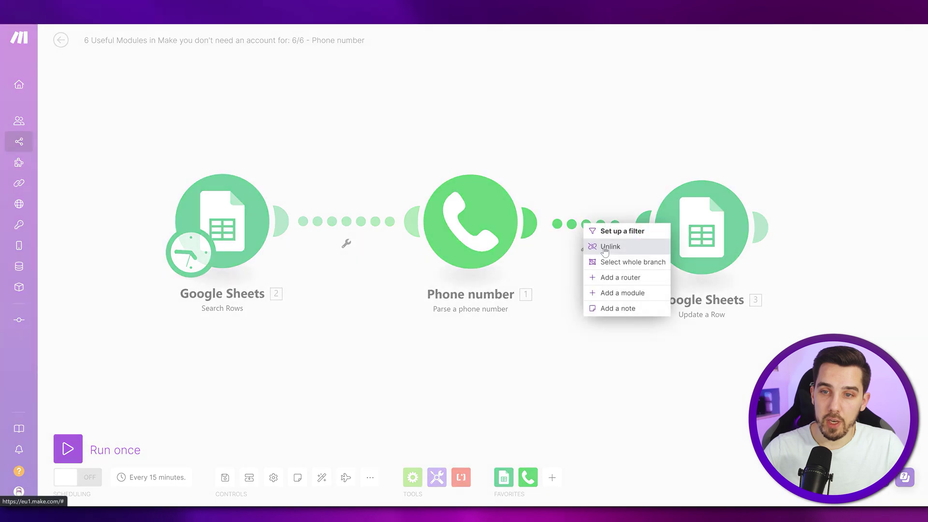
Unlink Update a Row and review Operation 1, which parses the German number as DE
left_click(602, 246)
left_click(303, 487)
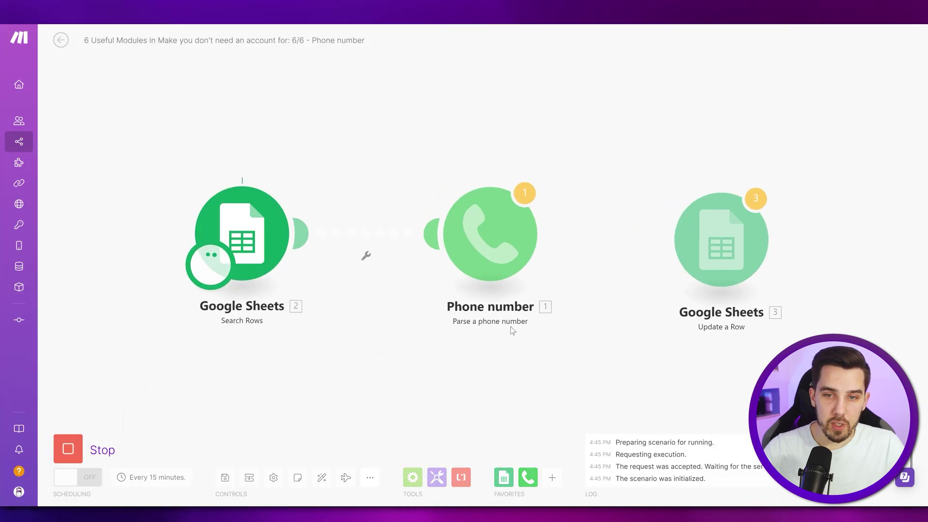
left_click(553, 174)
left_click(647, 174)
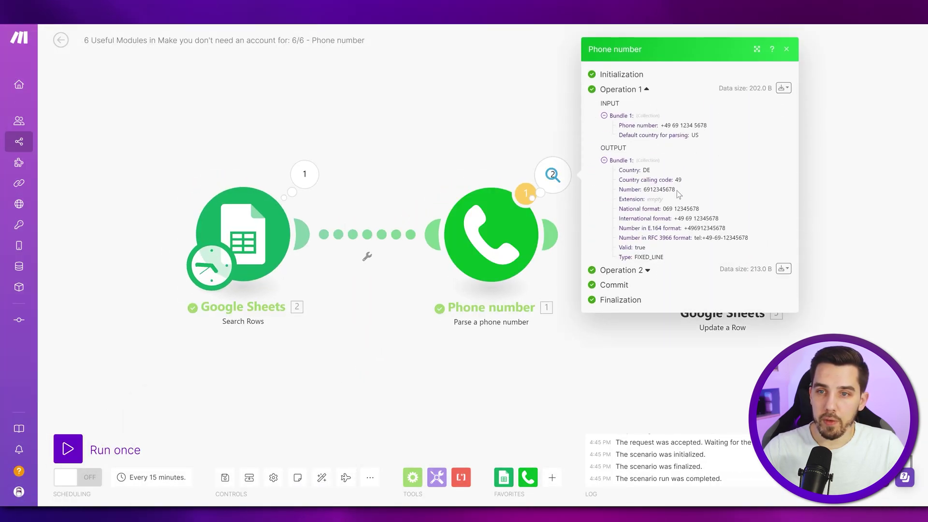
double_click(526, 234)
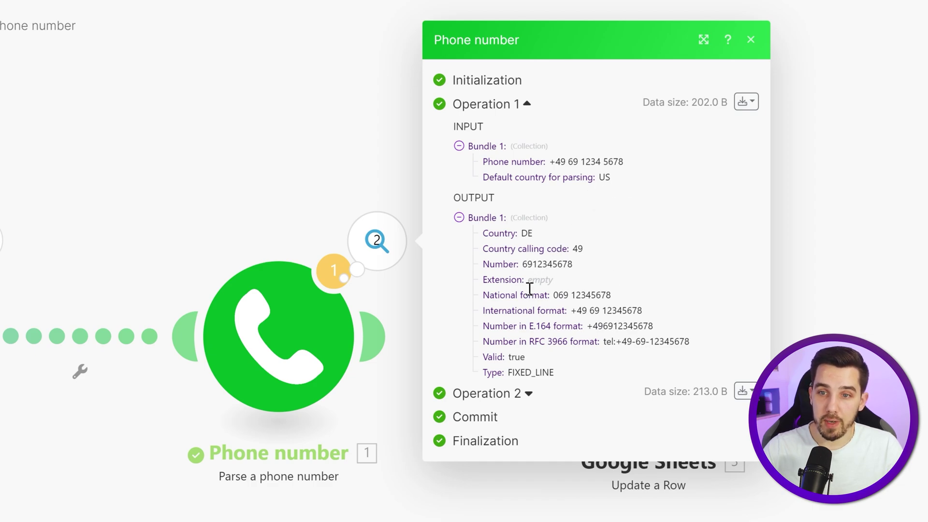
Review Operation 2's US input, default country US, E.164 and national formats
left_click(580, 279)
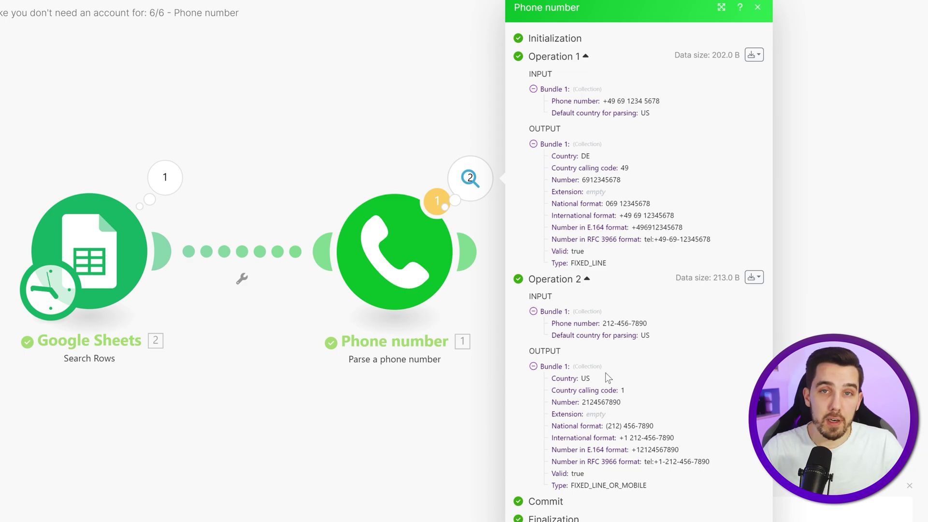
left_click_drag(603, 326, 650, 323)
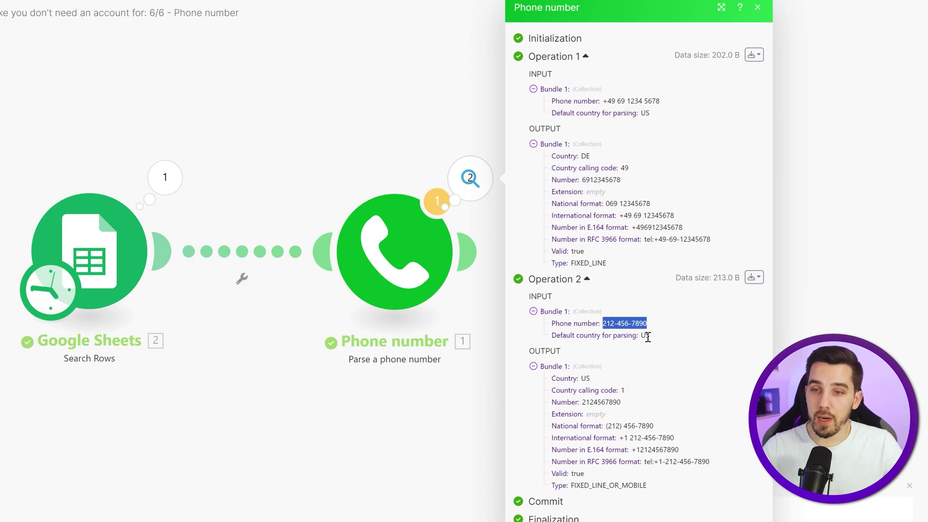
left_click_drag(642, 335, 647, 337)
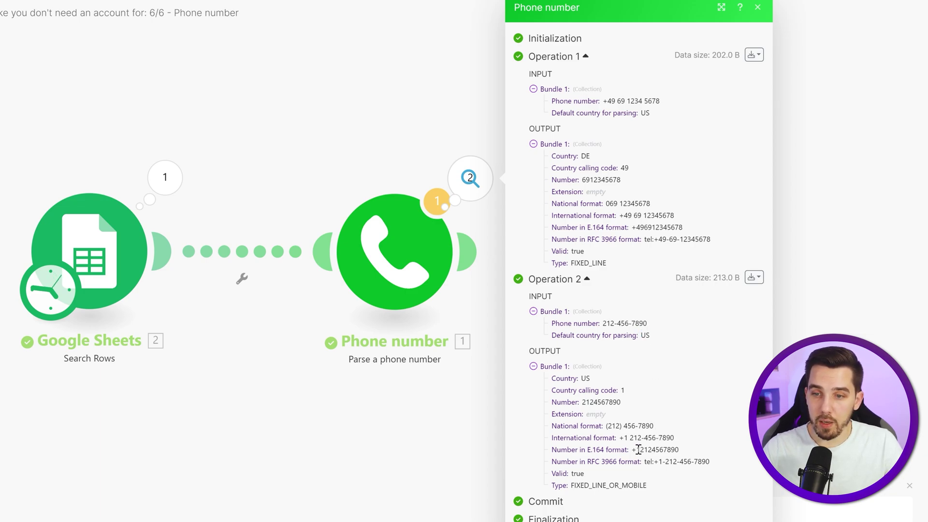
left_click_drag(636, 450, 679, 451)
left_click(661, 426)
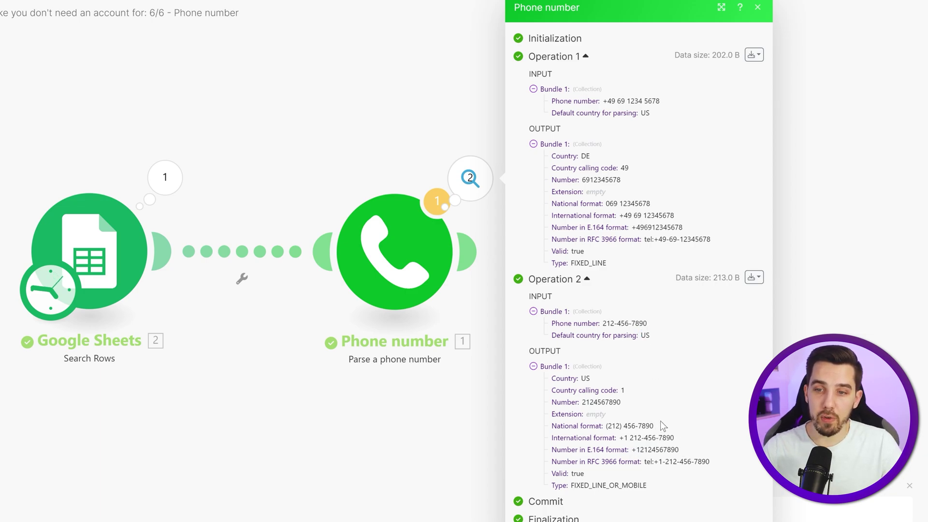
mouse_move(559, 429)
left_mouse_down()
mouse_move(622, 426)
mouse_move(616, 438)
left_mouse_up()
left_click(599, 435)
left_click(599, 450)
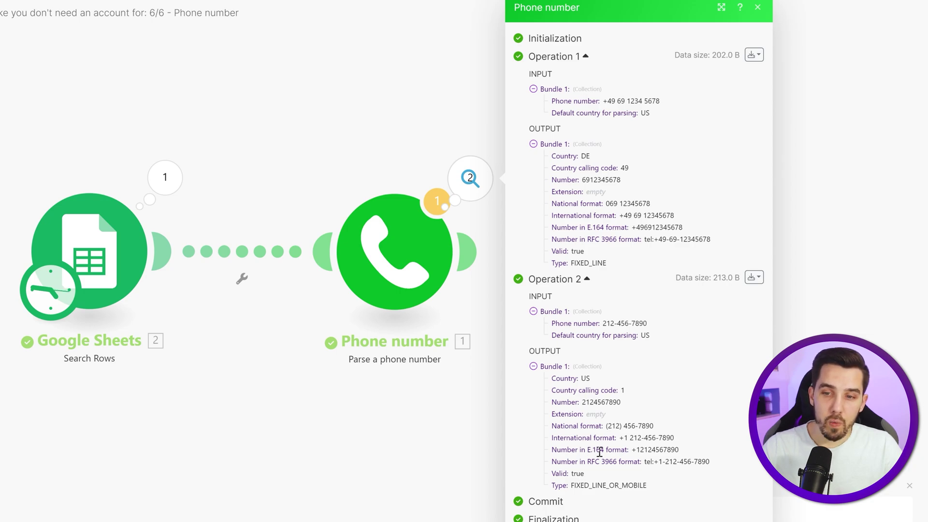
left_click_drag(550, 452, 700, 454)
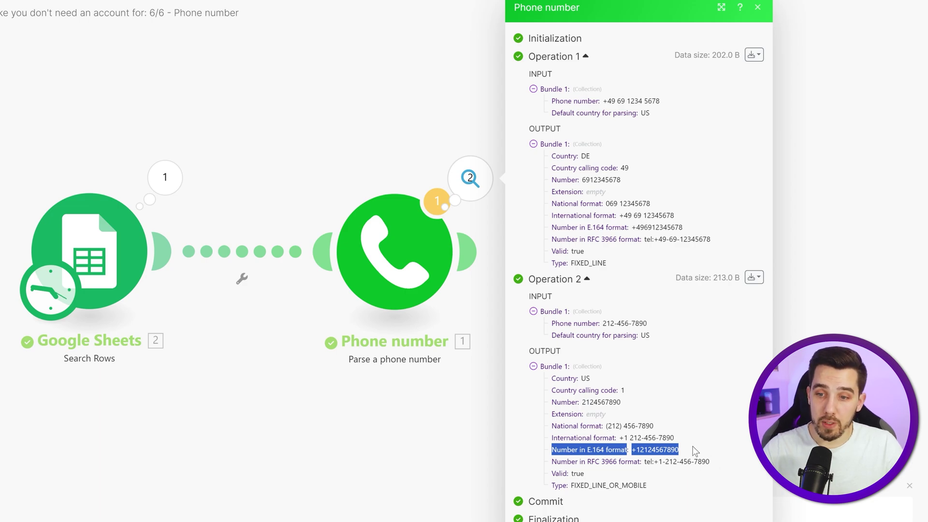
left_click(693, 451)
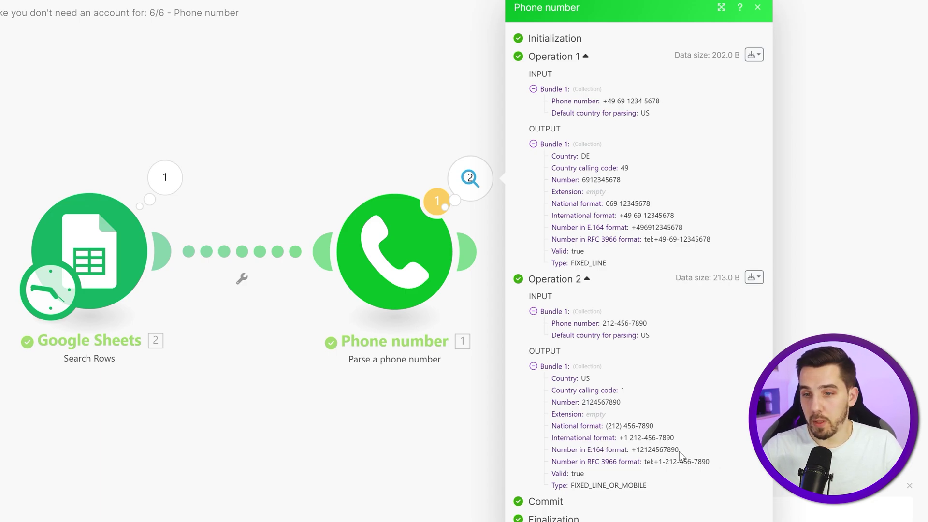
double_click(658, 450)
left_click(693, 444)
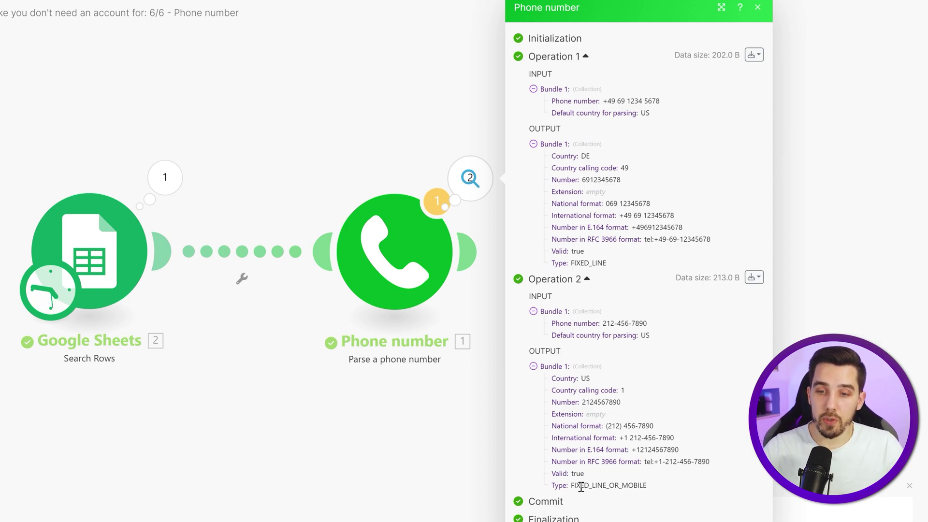
left_click_drag(580, 488, 660, 487)
left_click(662, 493)
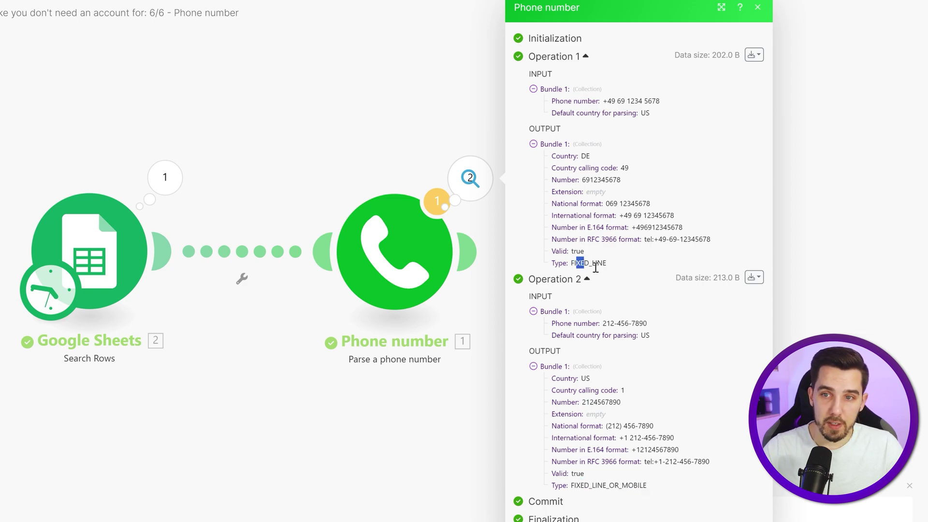
left_click(625, 473)
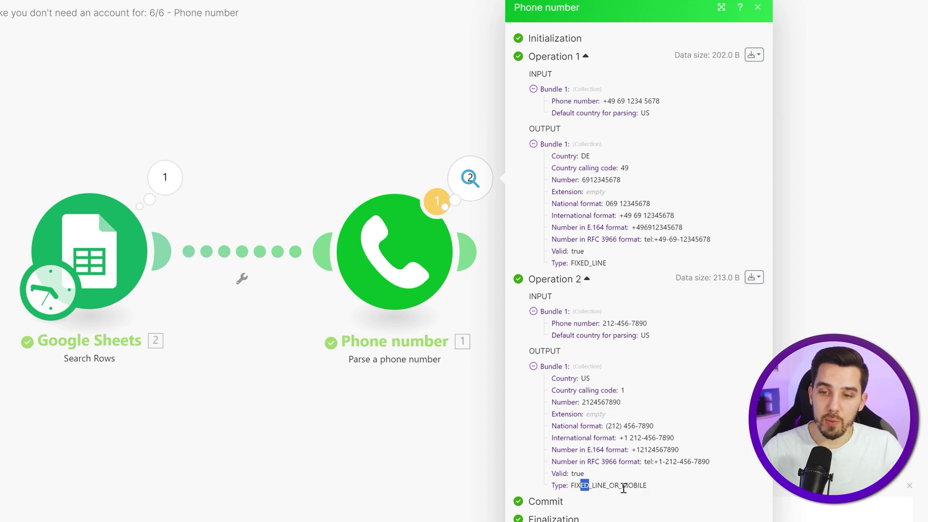
left_click_drag(580, 486, 649, 488)
left_click(653, 493)
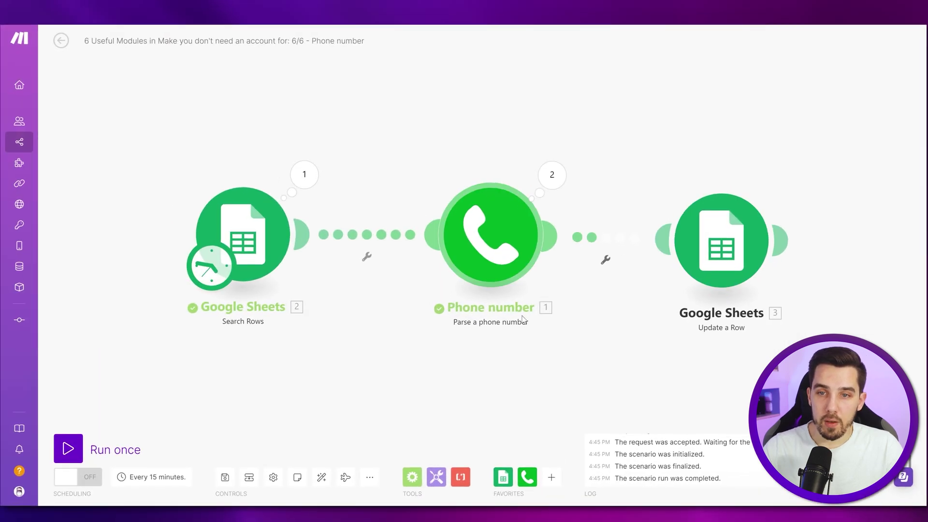
Run the scenario once and check both numbers' filled international format cells in the sheet
left_click(70, 450)
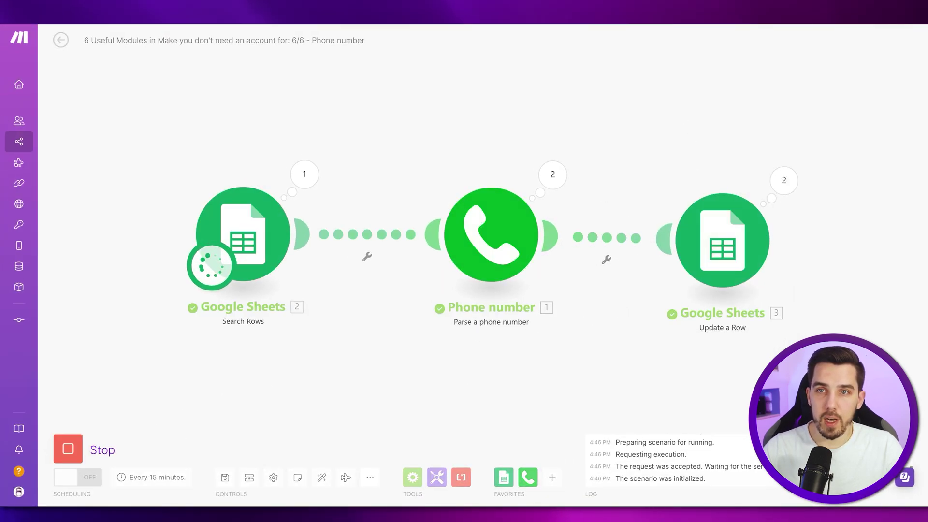
left_click(347, 198)
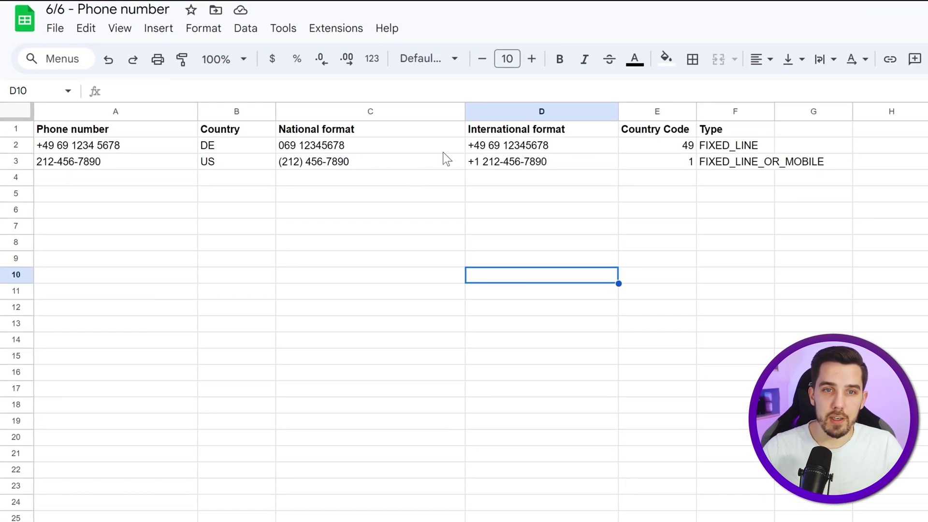
left_click(560, 149)
left_click(555, 165)
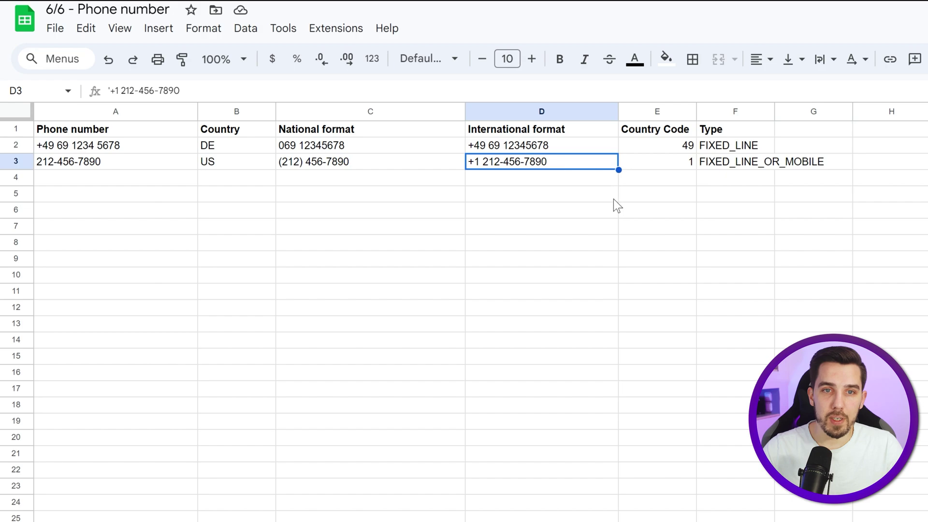
key("Down")
key("Down")
key("Down")
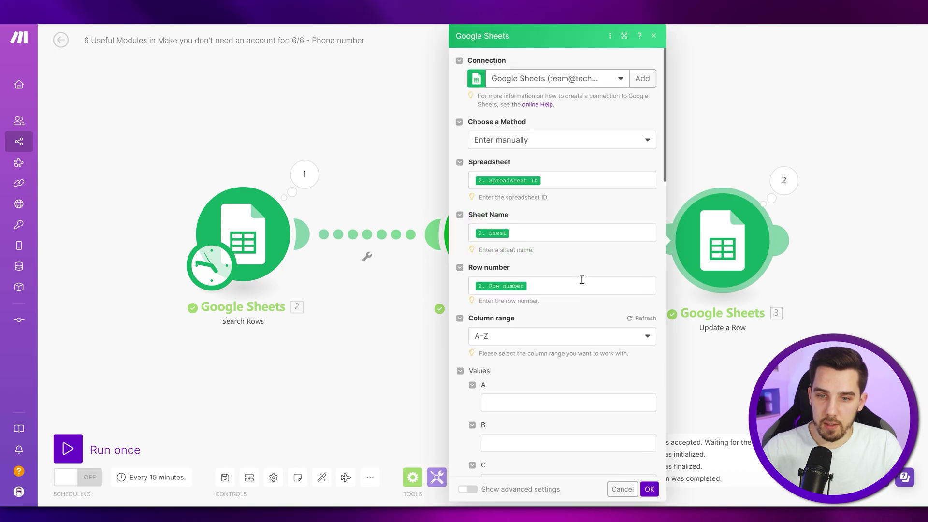
scroll(549, 296, "down", 4)
Map 'Number in E.164 format' into column G and add the E 164 Format header in the sheet
left_click(501, 351)
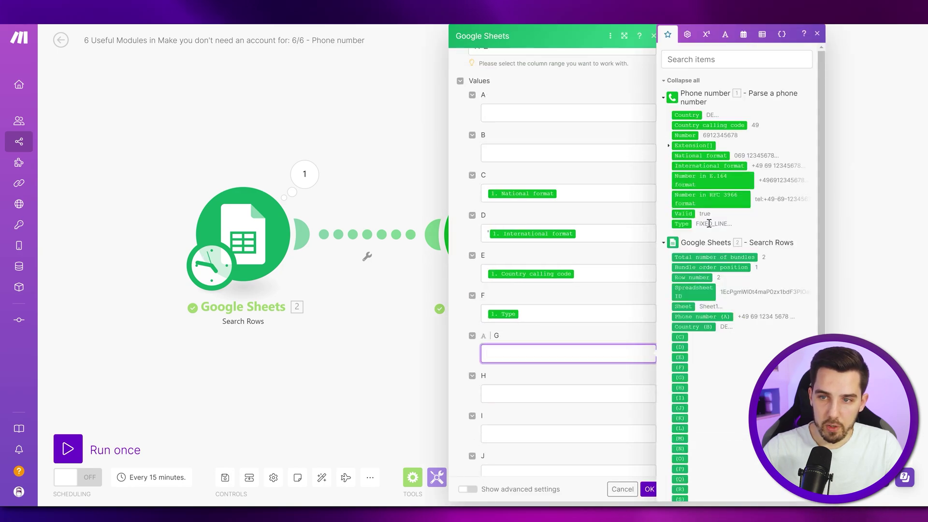
left_click(714, 180)
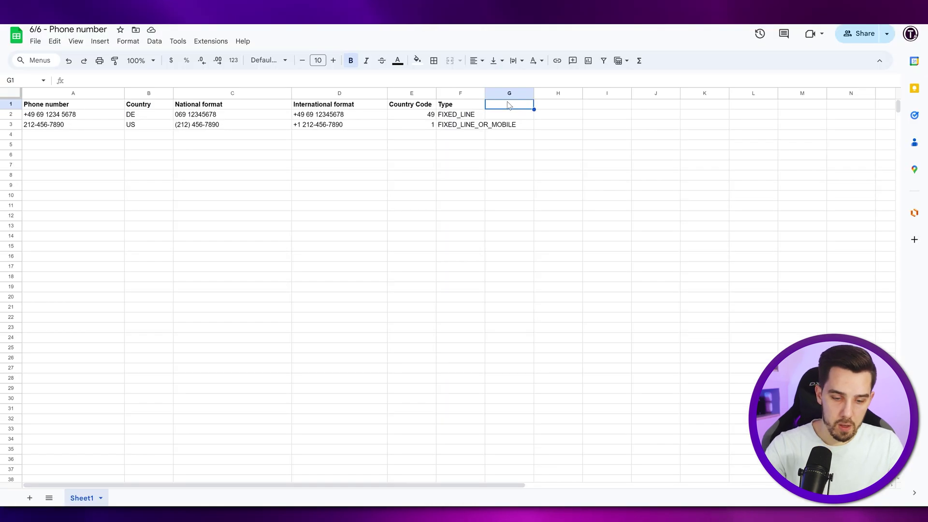
type("E.164 Format")
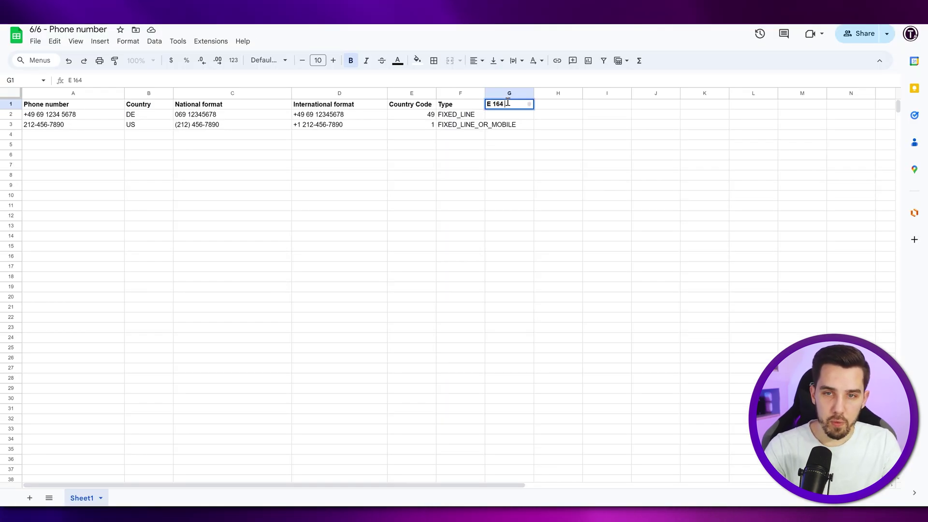
key("Return")
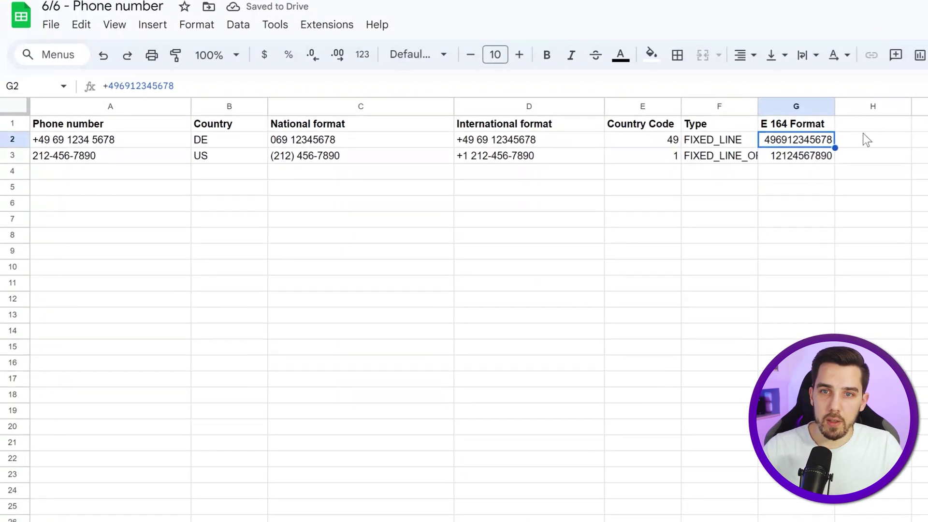
left_click(864, 139)
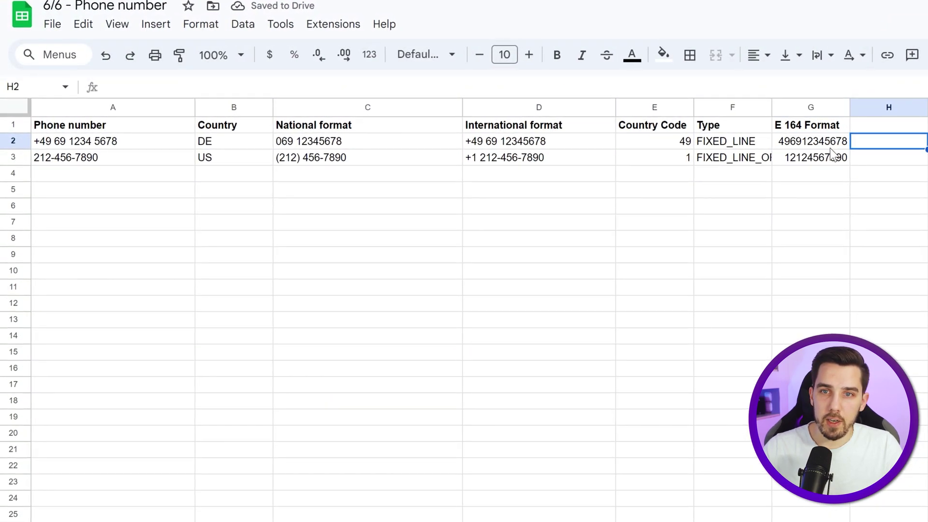
left_click(820, 142)
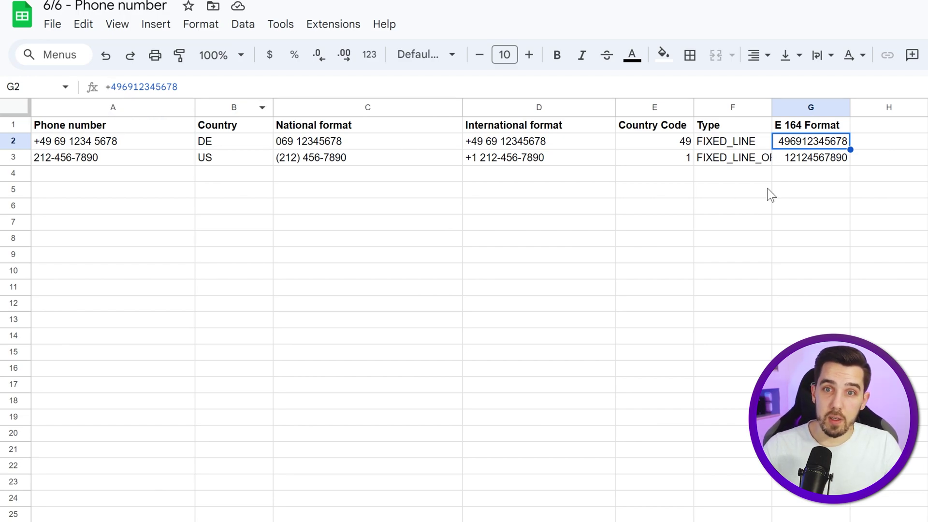
left_click(783, 156)
double_click(800, 156)
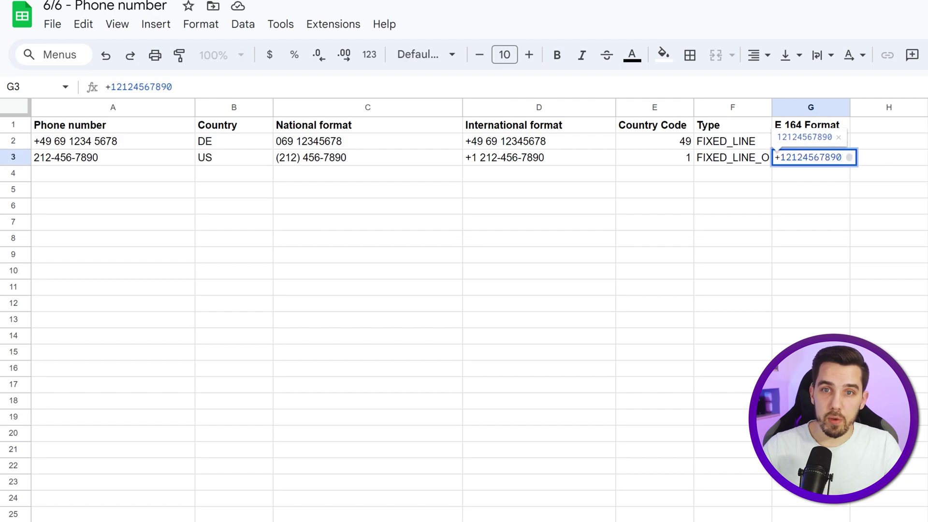
double_click(810, 141)
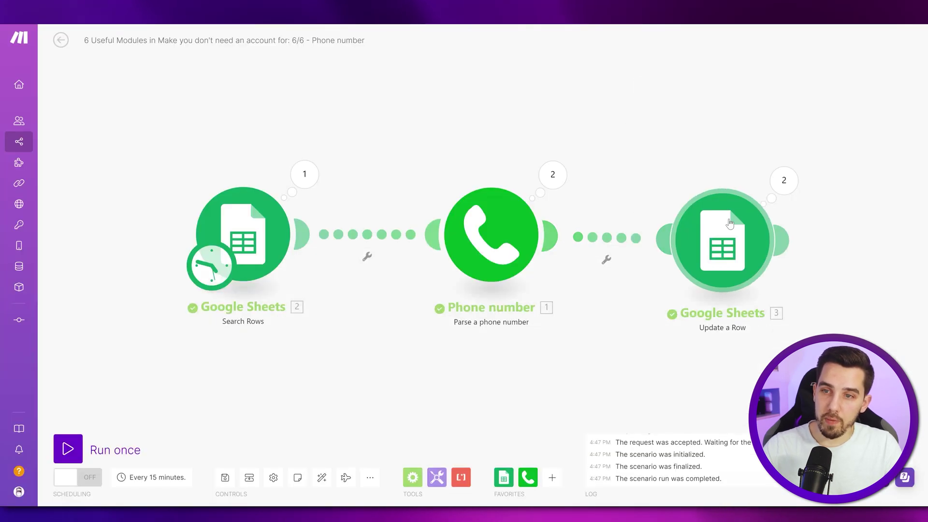
scroll(528, 331, "down", 5)
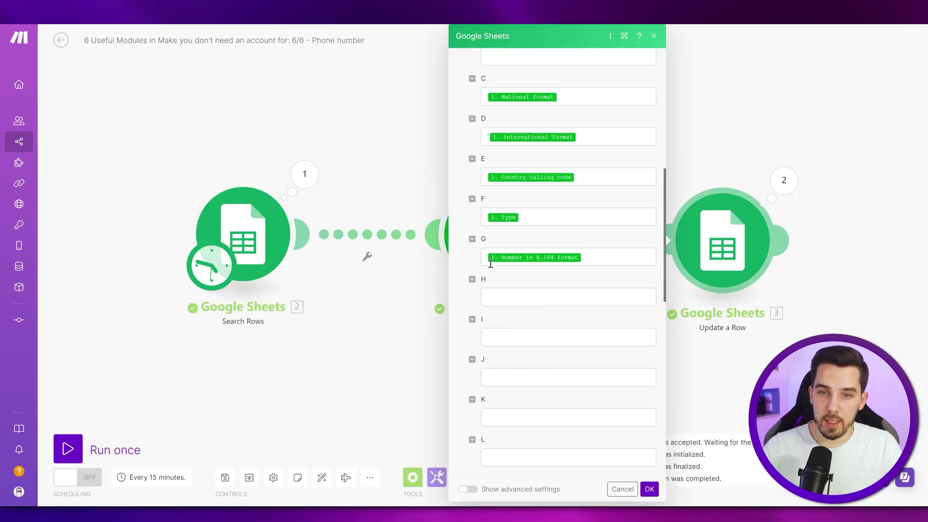
Revise the column G mapping so the plus sign is kept, then rerun the scenario once
left_click(551, 257)
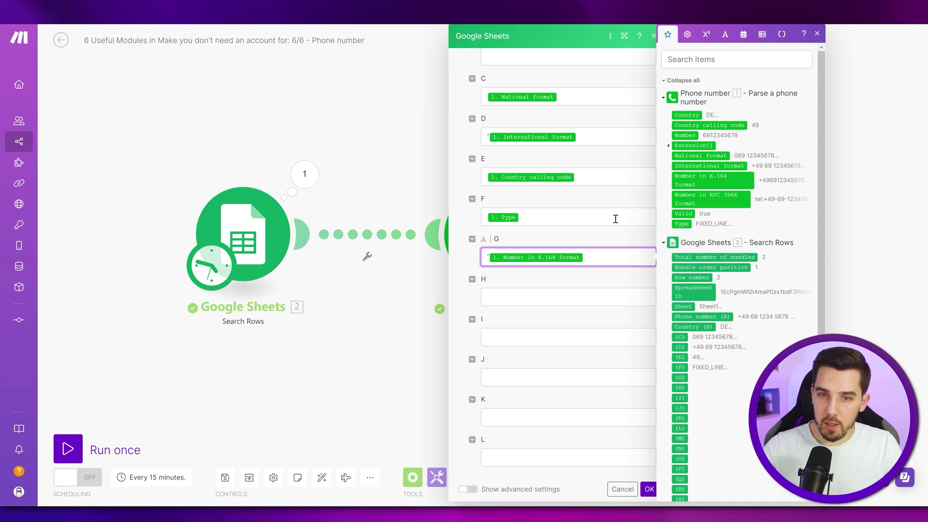
left_click(649, 489)
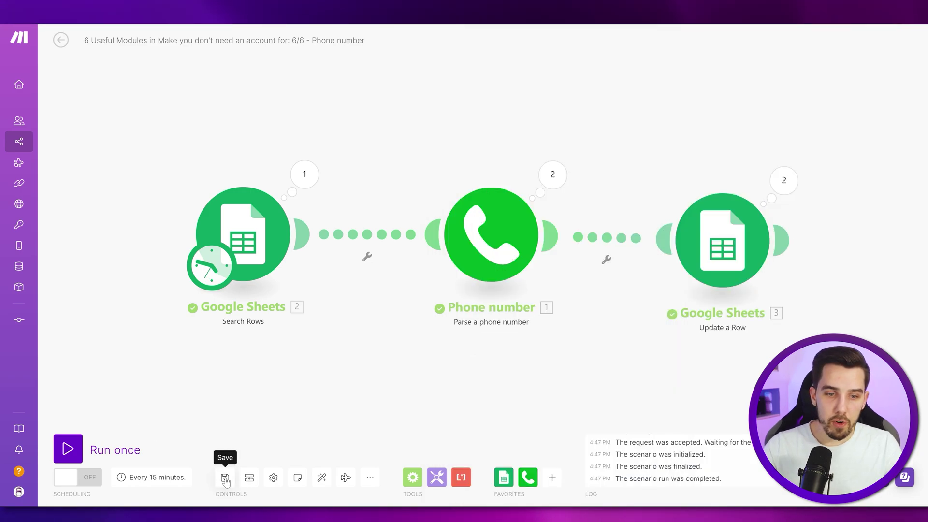
left_click(67, 450)
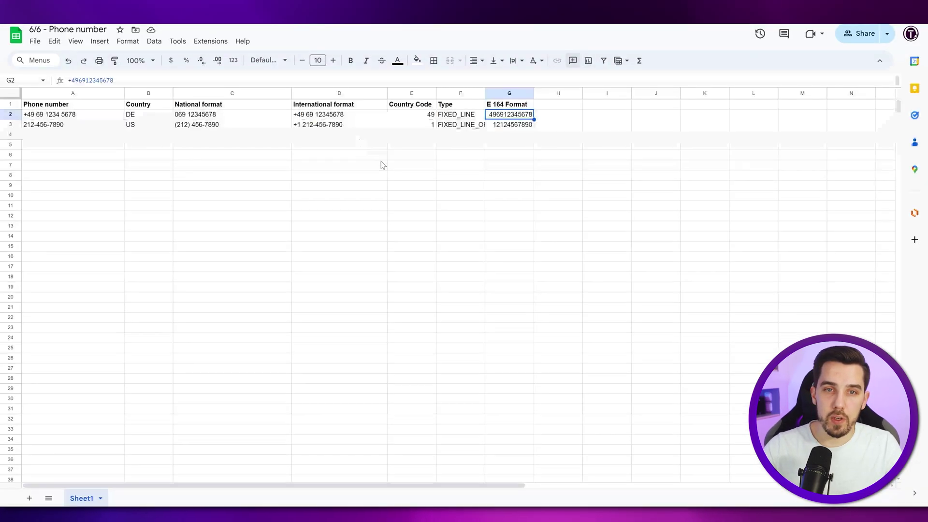
left_click(510, 164)
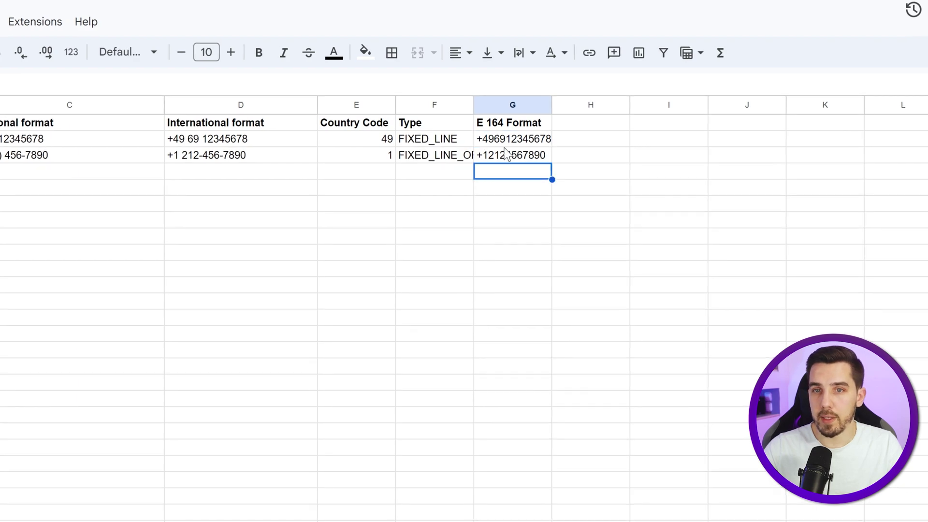